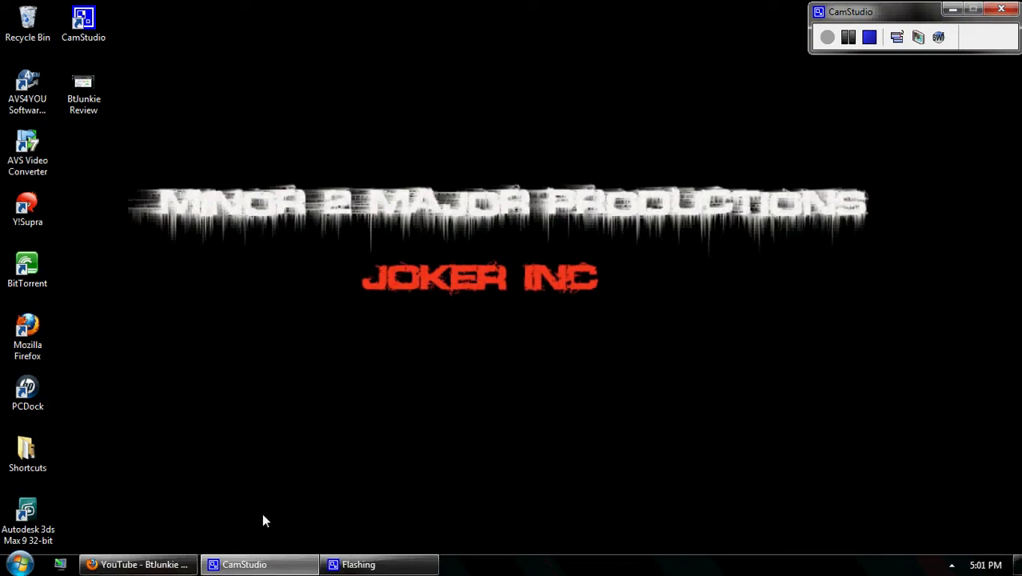
Step: Close the Firefox window from the taskbar and launch Adobe Photoshop CS5 (64 Bit) from Start
{"action": "right_click", "coordinate": [136, 564]}
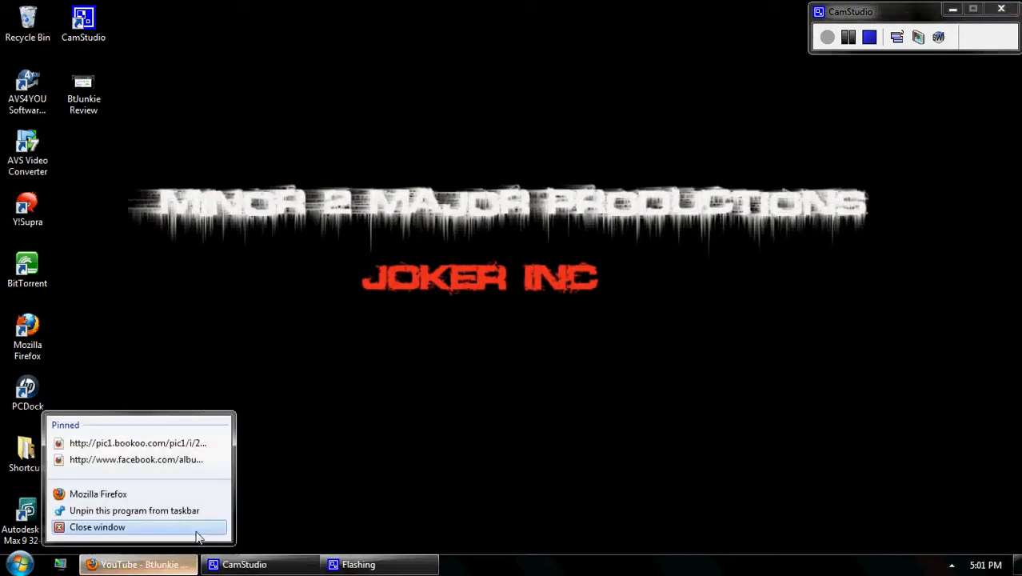
{"action": "left_click", "coordinate": [192, 527]}
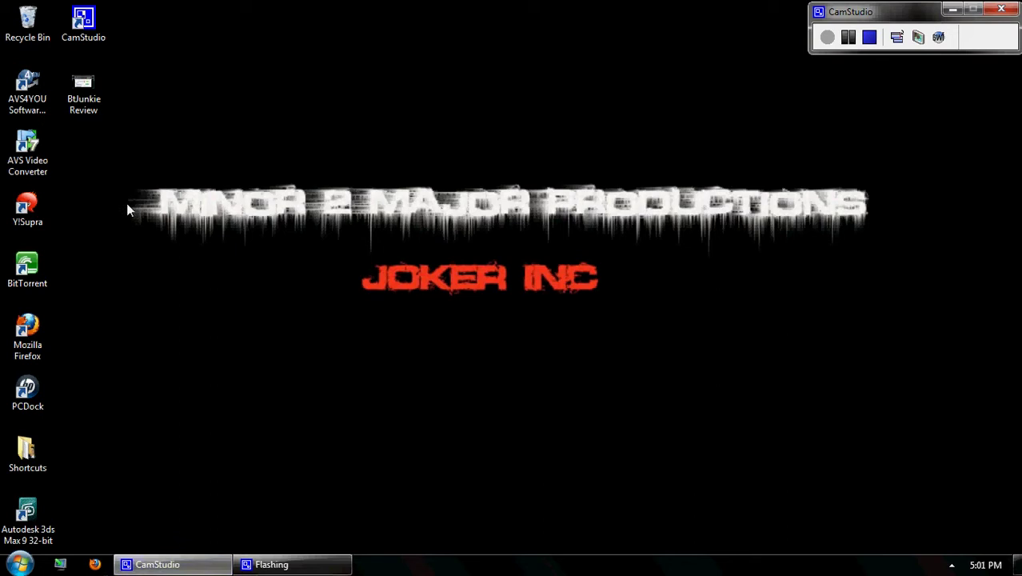
{"action": "left_click_drag", "start_coordinate": [114, 166], "coordinate": [140, 79]}
{"action": "left_click_drag", "start_coordinate": [113, 134], "coordinate": [887, 307]}
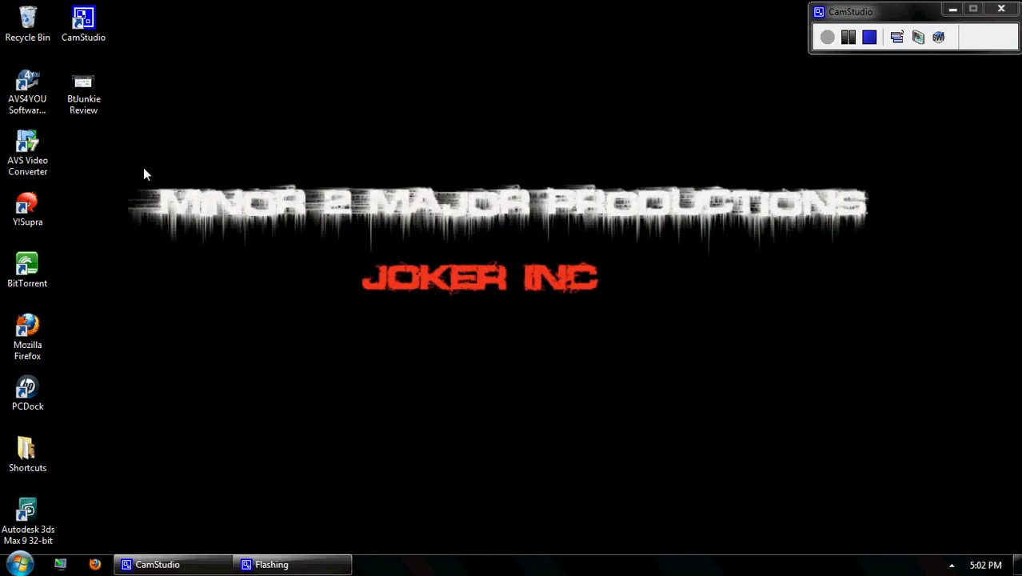
{"action": "left_click_drag", "start_coordinate": [883, 173], "coordinate": [108, 336]}
{"action": "left_click", "coordinate": [19, 564]}
{"action": "left_click", "coordinate": [110, 277]}
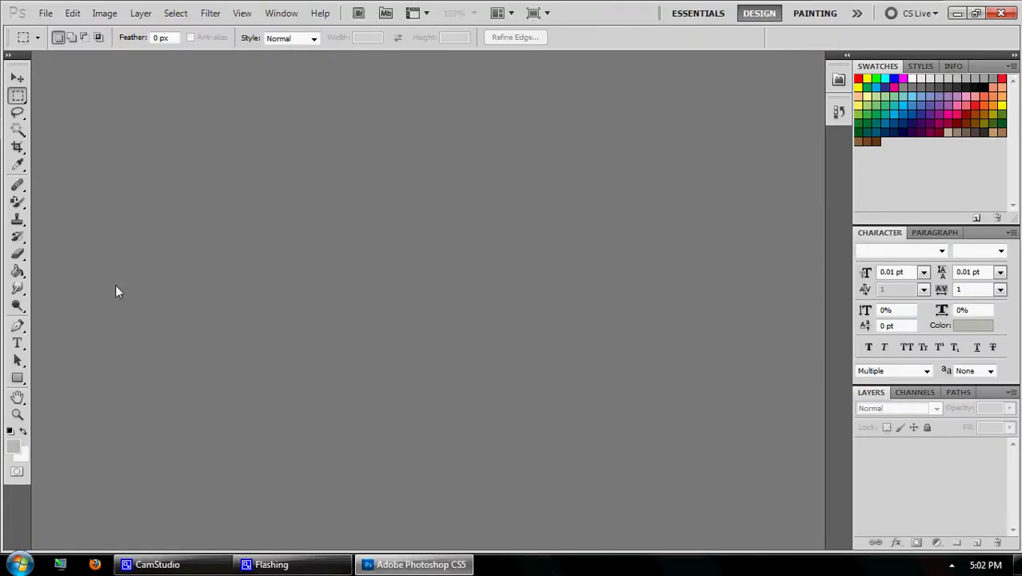
Step: Create a new document 800 pixels wide and 600 pixels high
{"action": "left_click", "coordinate": [46, 13]}
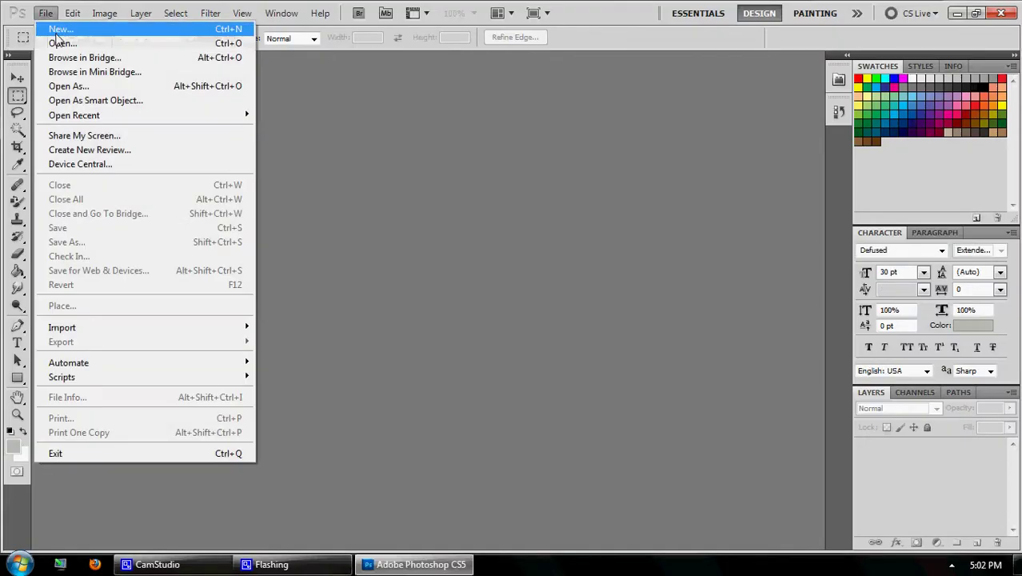
{"action": "left_click", "coordinate": [49, 26]}
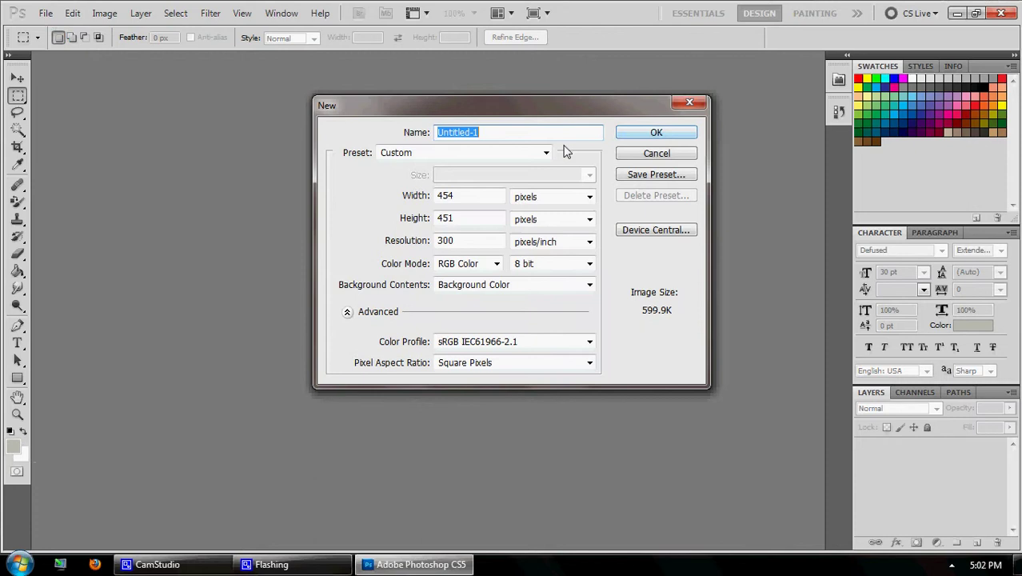
{"action": "left_click", "coordinate": [474, 195]}
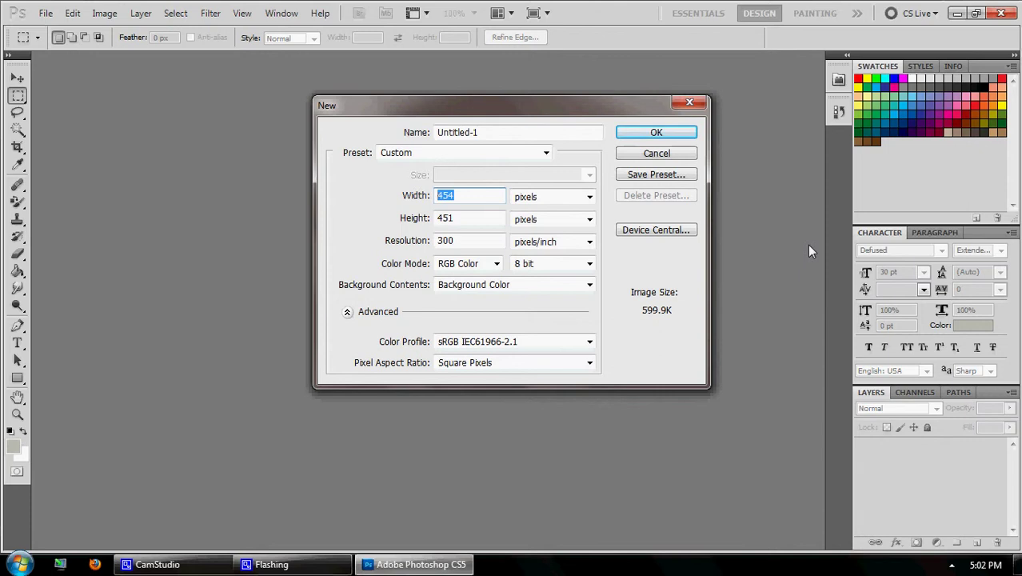
{"action": "type", "text": "800"}
{"action": "left_click_drag", "start_coordinate": [468, 228], "coordinate": [313, 205]}
{"action": "type", "text": "600"}
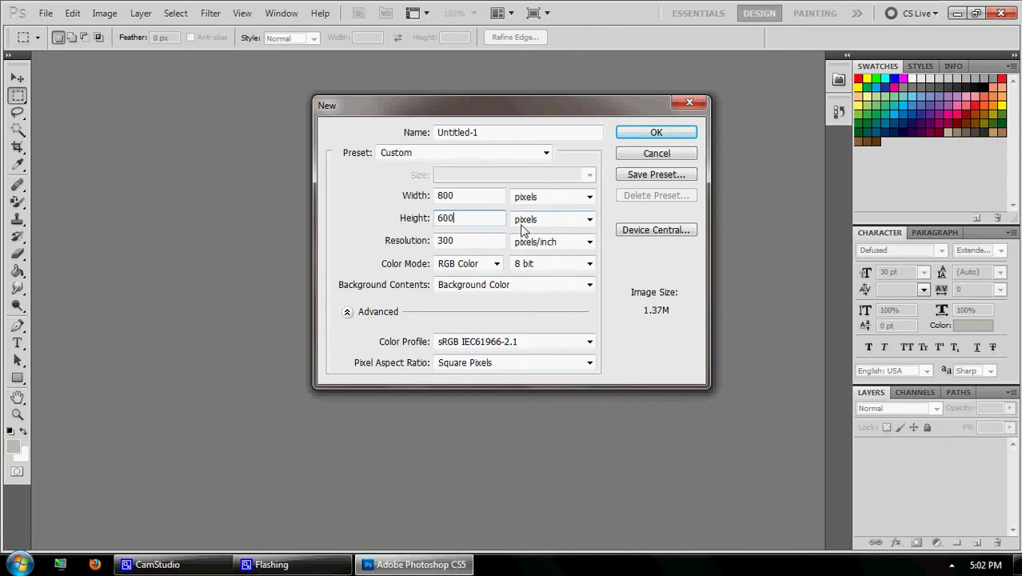
{"action": "left_click", "coordinate": [665, 133]}
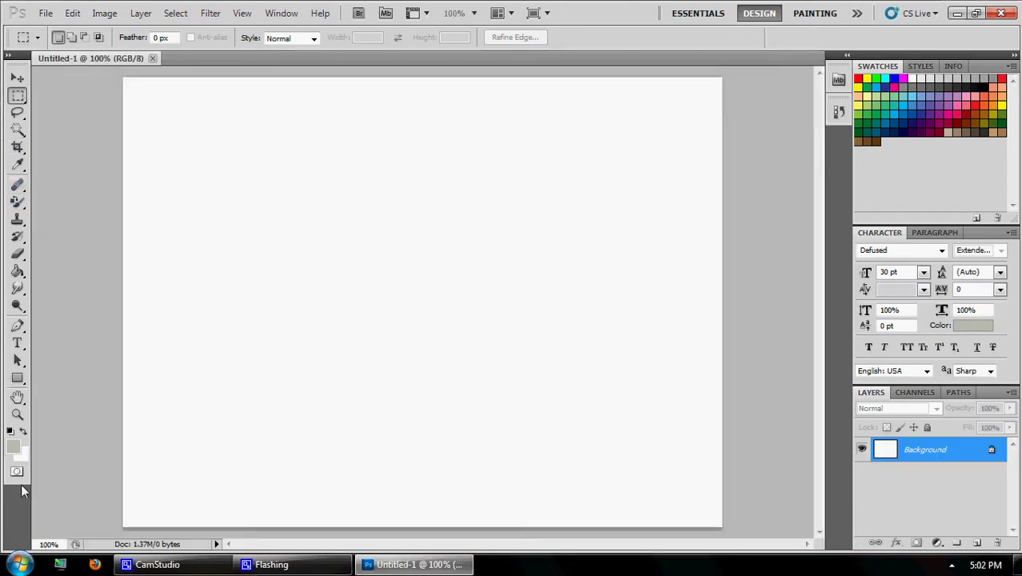
Step: Paint-bucket the canvas black, then start a text entry on its left side
{"action": "left_click", "coordinate": [18, 271]}
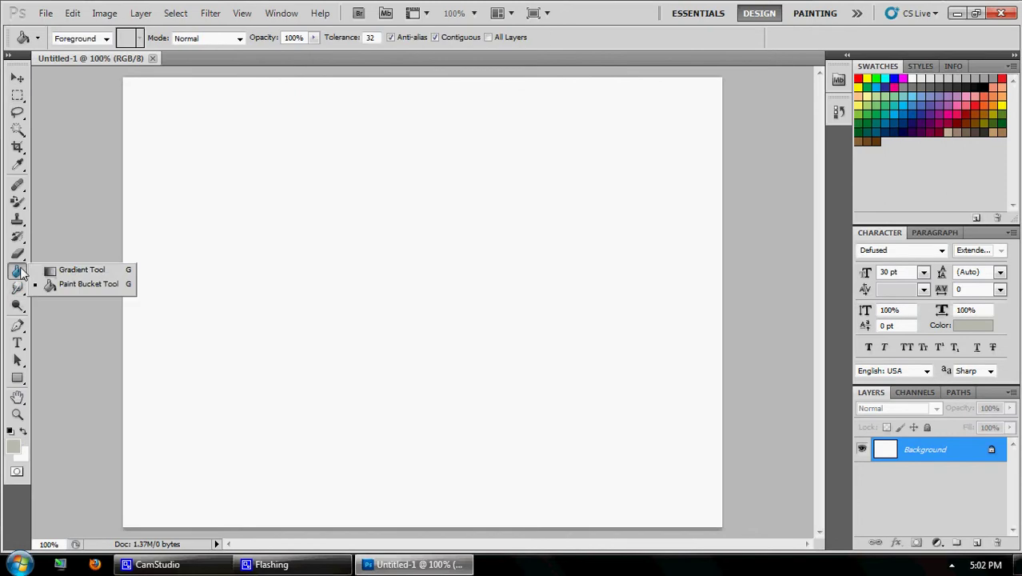
{"action": "left_click", "coordinate": [31, 280]}
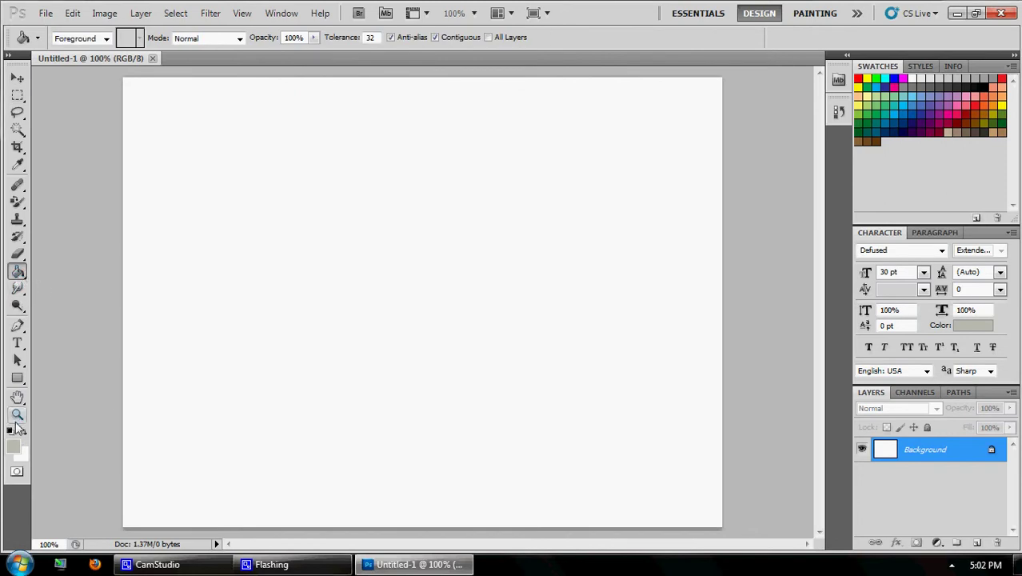
{"action": "left_click", "coordinate": [311, 214]}
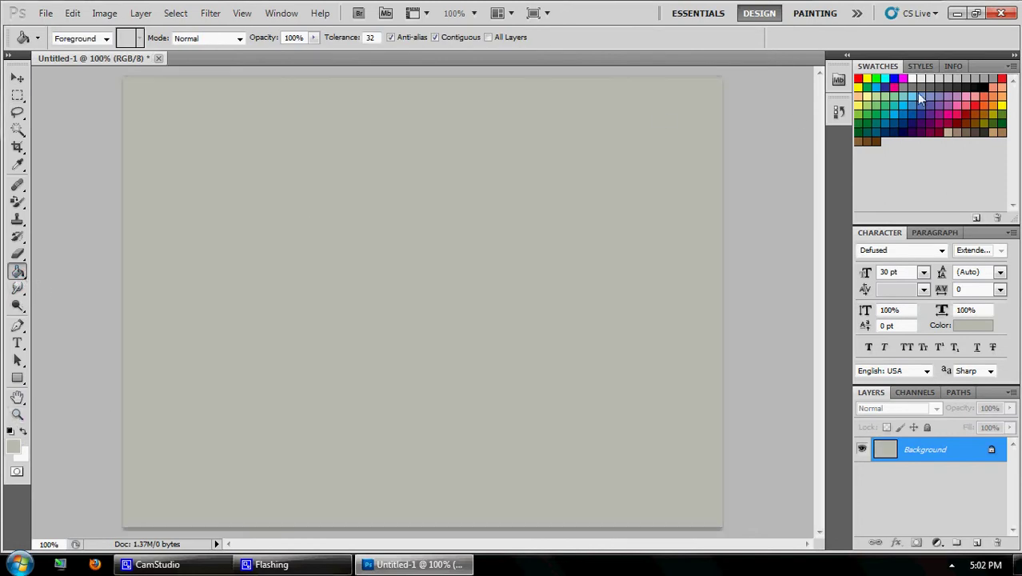
{"action": "left_click", "coordinate": [966, 90]}
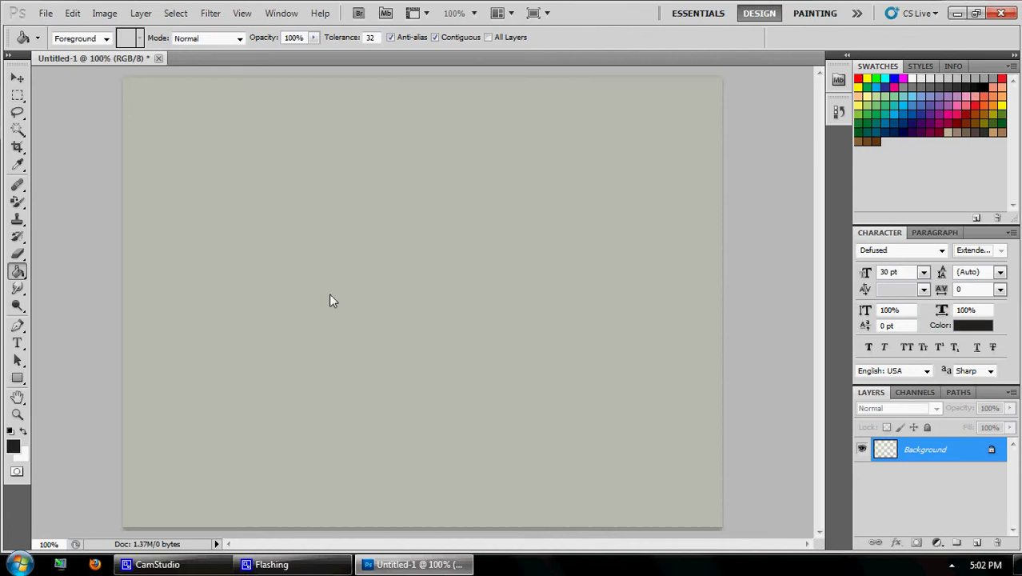
{"action": "left_click", "coordinate": [329, 292]}
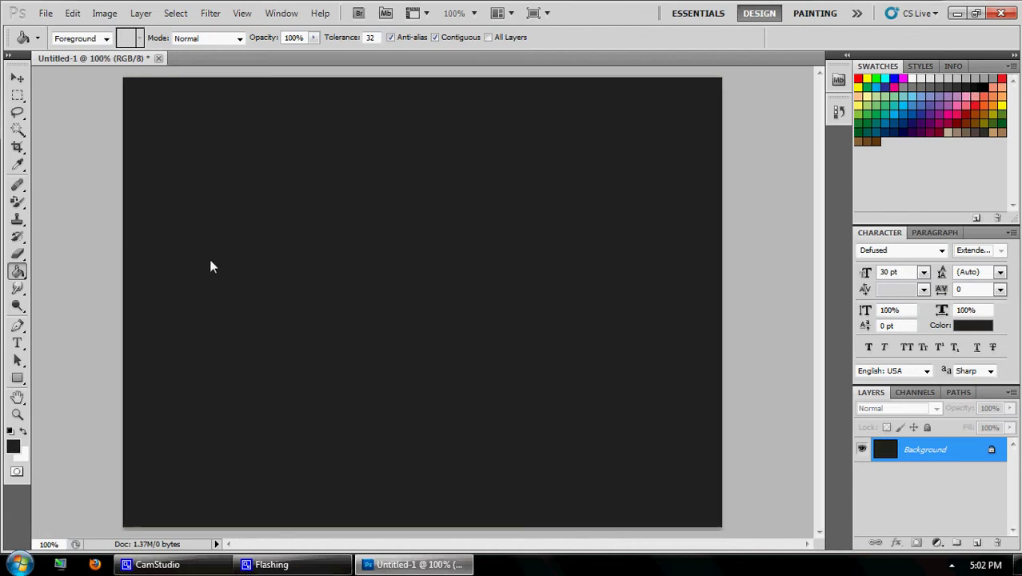
{"action": "left_click", "coordinate": [989, 91]}
{"action": "left_click", "coordinate": [242, 309]}
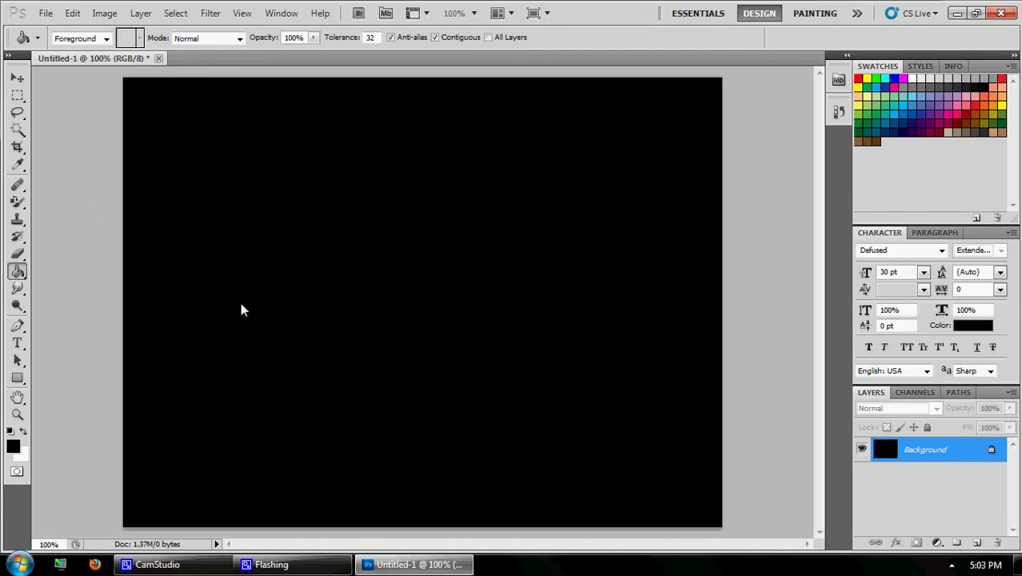
{"action": "left_click", "coordinate": [18, 345]}
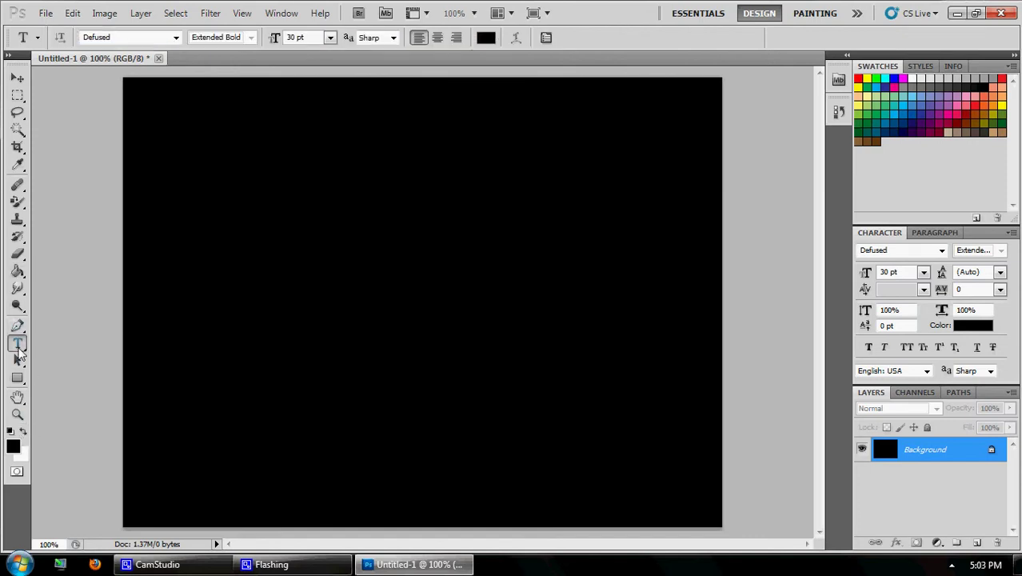
{"action": "left_click", "coordinate": [181, 260]}
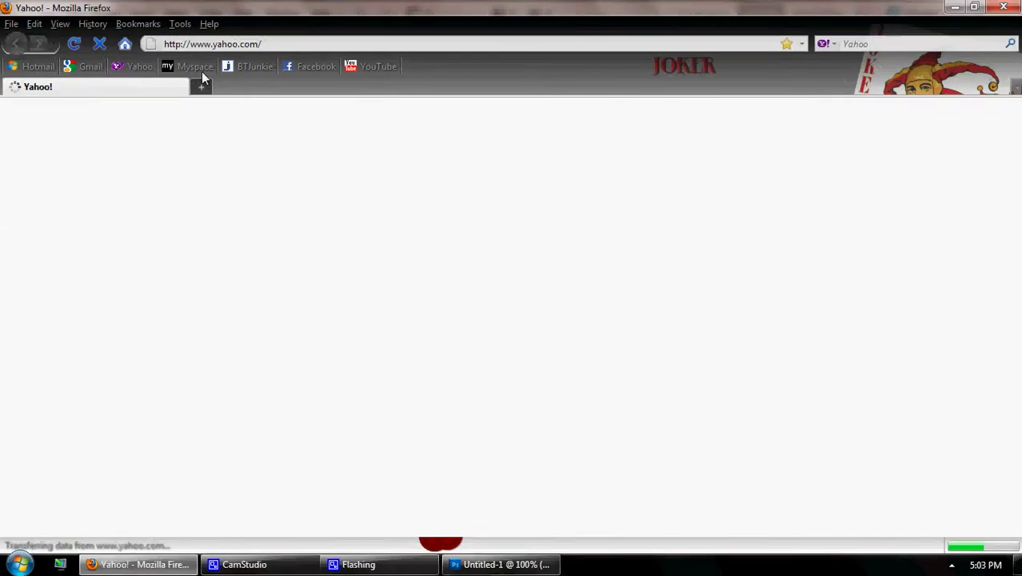
Step: Search Yahoo for 'defused font download'
{"action": "left_click", "coordinate": [144, 66]}
{"action": "type", "text": "d"}
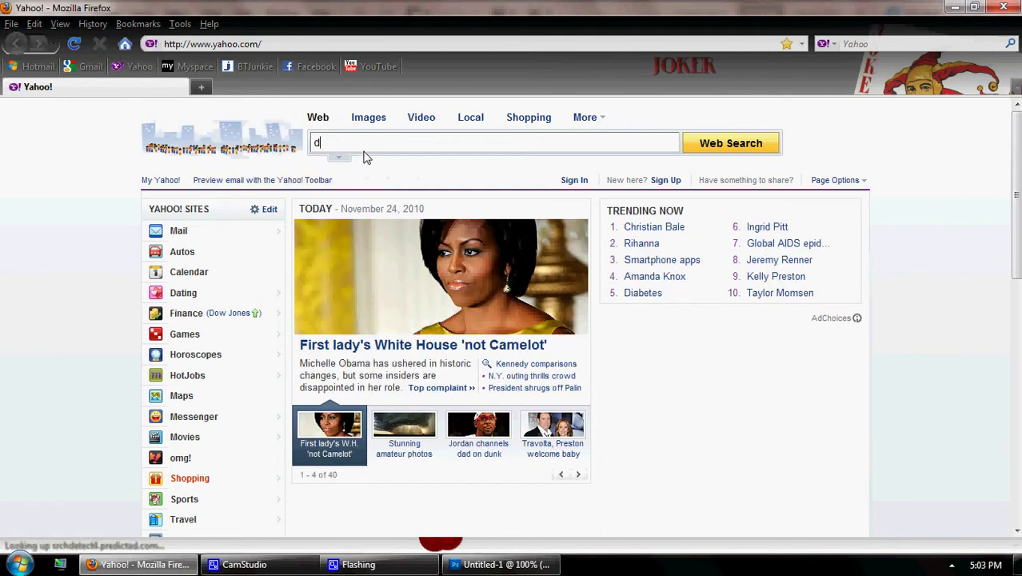
{"action": "type", "text": "efused fo"}
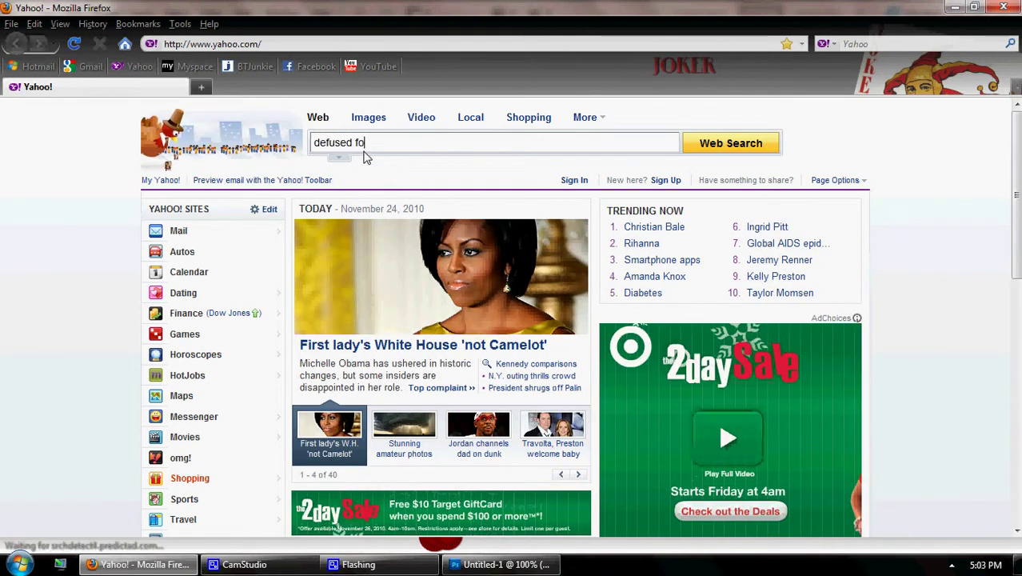
{"action": "type", "text": "nt download"}
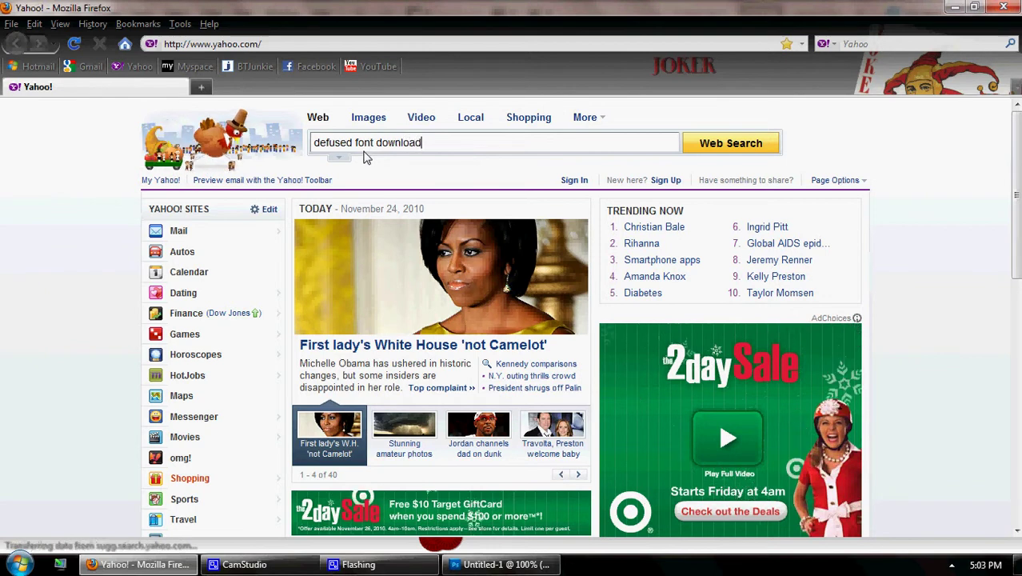
{"action": "key", "text": "Return"}
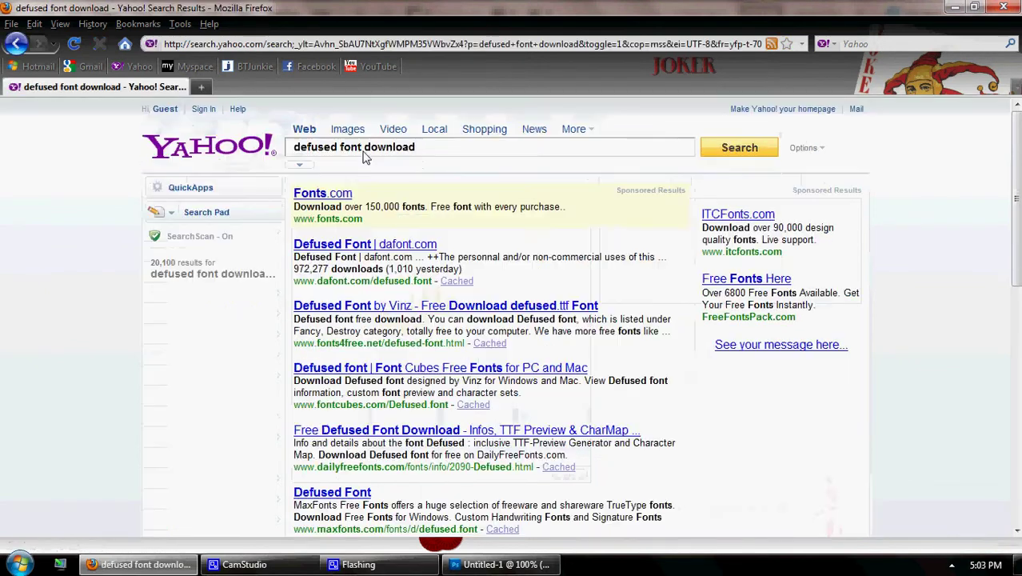
Step: Download the Defused font from dafont.com, opening defused.zip with WinRAR
{"action": "left_click", "coordinate": [346, 245]}
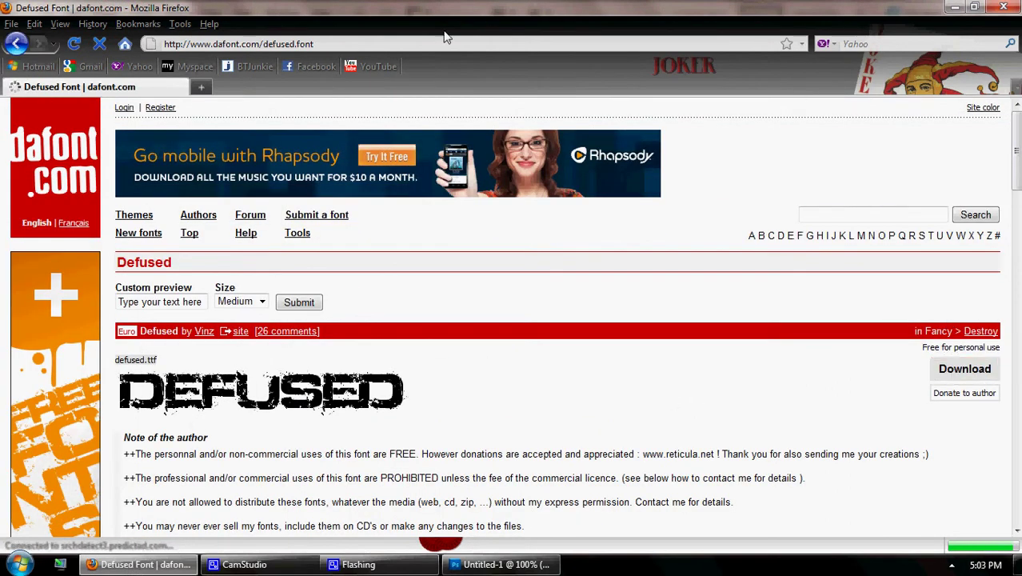
{"action": "left_click", "coordinate": [964, 369]}
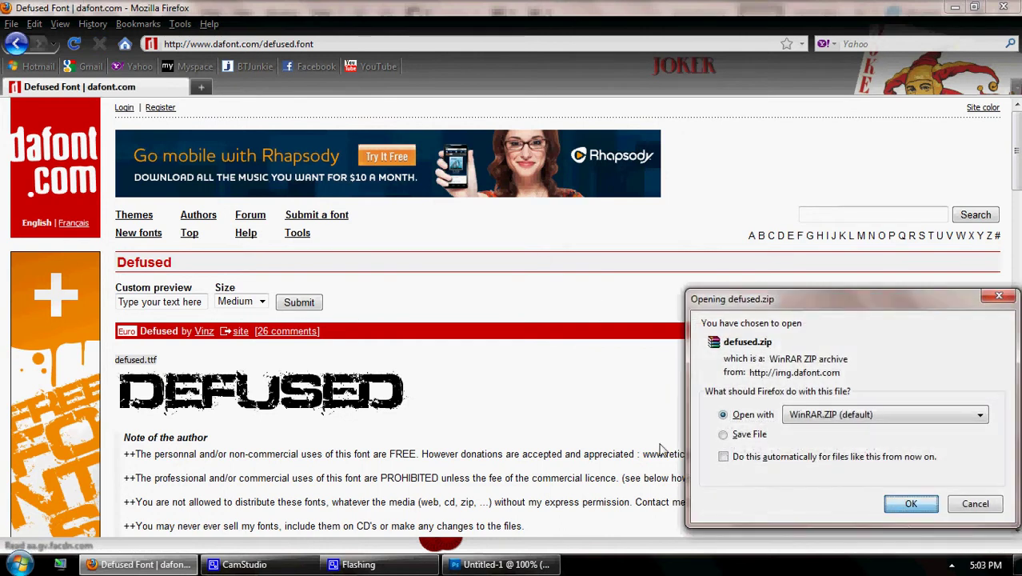
{"action": "key", "text": "Return"}
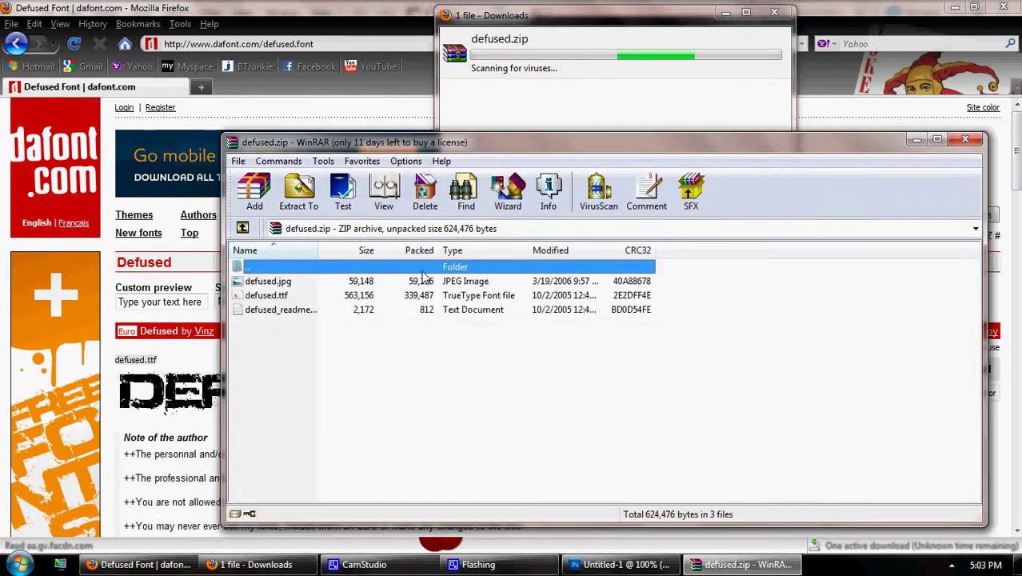
Step: Select defused.ttf and open the C:\Windows\Fonts folder through Computer
{"action": "left_click", "coordinate": [270, 296]}
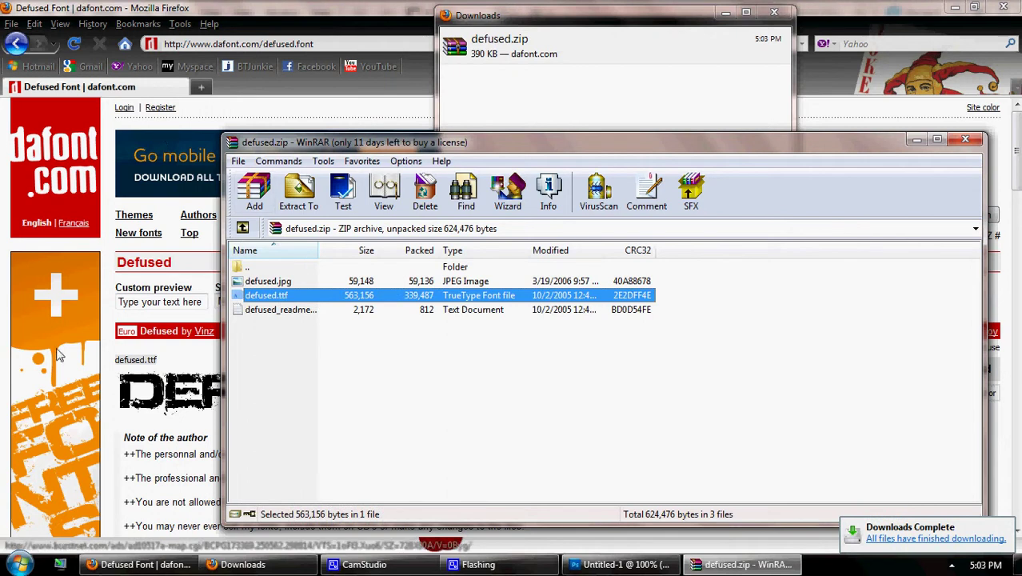
{"action": "left_click", "coordinate": [19, 564]}
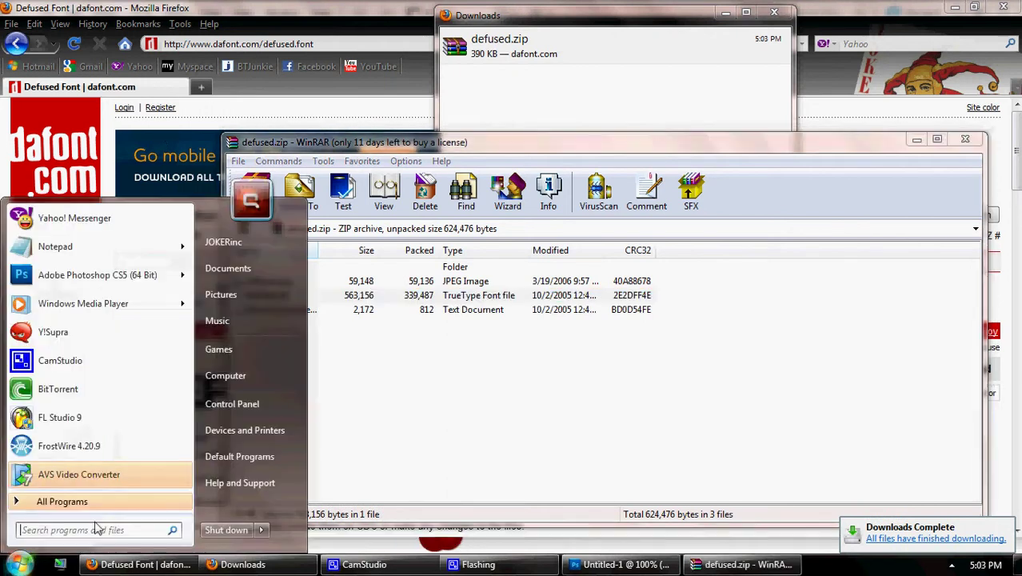
{"action": "left_click", "coordinate": [225, 375]}
{"action": "double_click", "coordinate": [581, 267]}
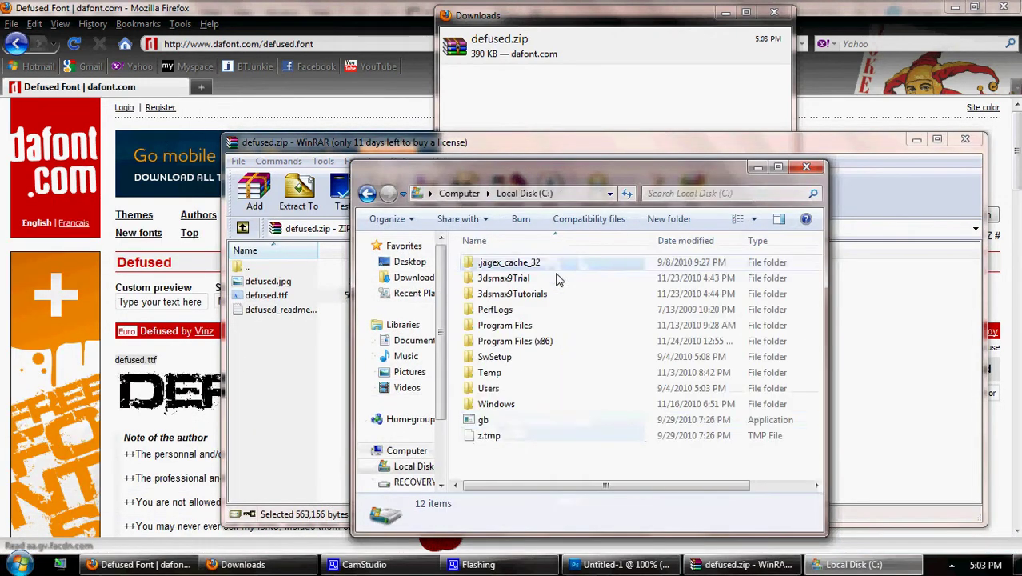
{"action": "double_click", "coordinate": [528, 341]}
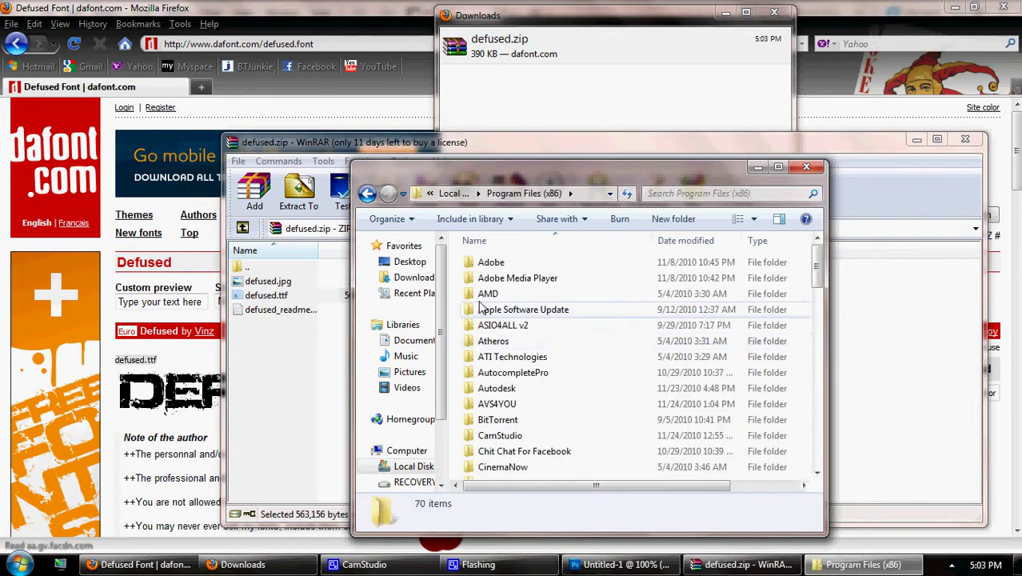
{"action": "left_click", "coordinate": [367, 194]}
{"action": "left_click", "coordinate": [367, 193]}
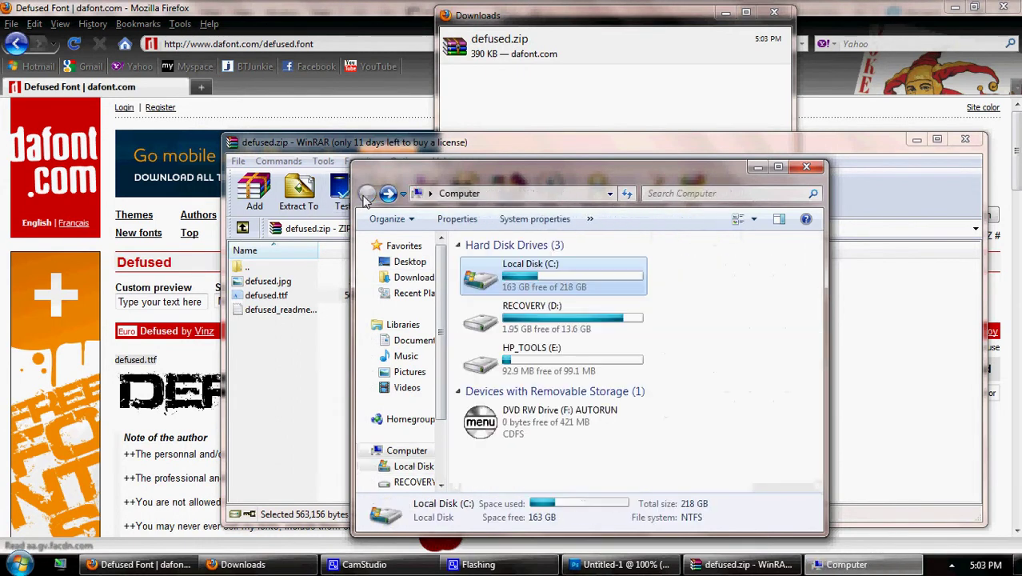
{"action": "left_click", "coordinate": [387, 194]}
{"action": "double_click", "coordinate": [491, 403]}
{"action": "scroll", "coordinate": [491, 384], "scroll_direction": "down", "scroll_amount": 4}
{"action": "scroll", "coordinate": [491, 376], "scroll_direction": "up", "scroll_amount": 2}
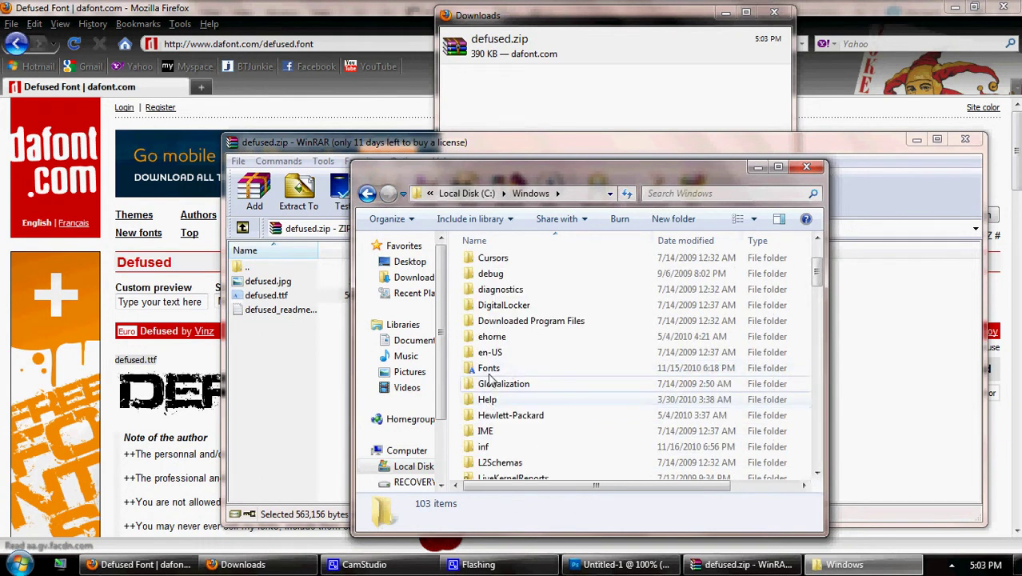
{"action": "double_click", "coordinate": [492, 373]}
Step: Close the Fonts folder and read the Defused readme from the archive
{"action": "left_click_drag", "start_coordinate": [489, 186], "coordinate": [836, 236]}
{"action": "left_click", "coordinate": [668, 142]}
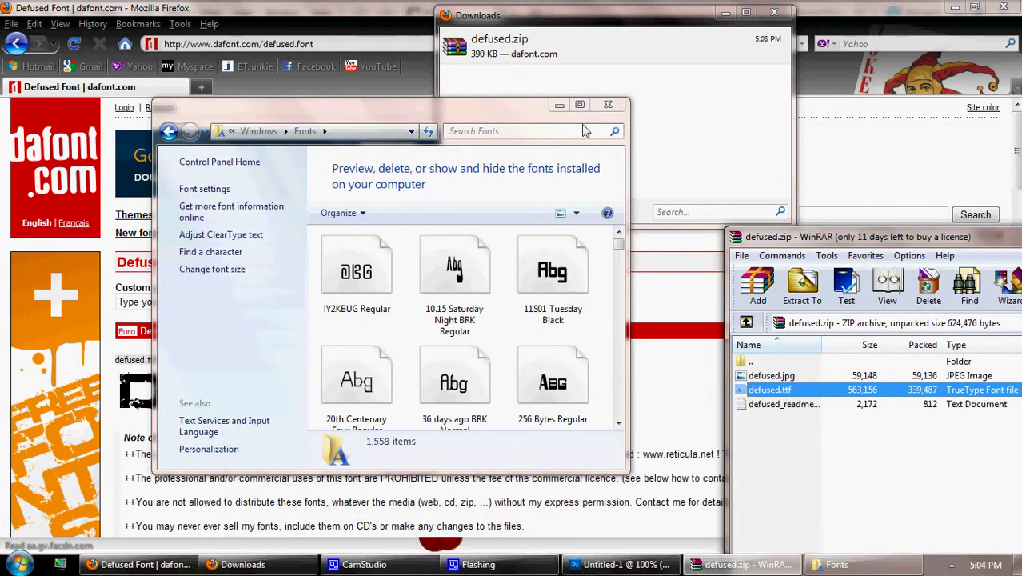
{"action": "left_click", "coordinate": [608, 104]}
{"action": "left_click_drag", "start_coordinate": [800, 236], "coordinate": [374, 166]}
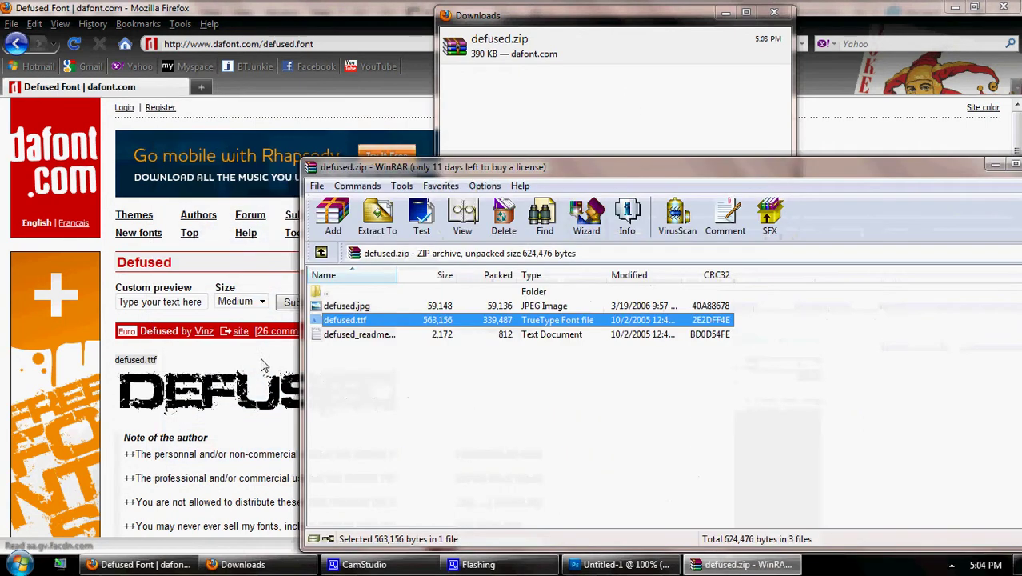
{"action": "double_click", "coordinate": [344, 335]}
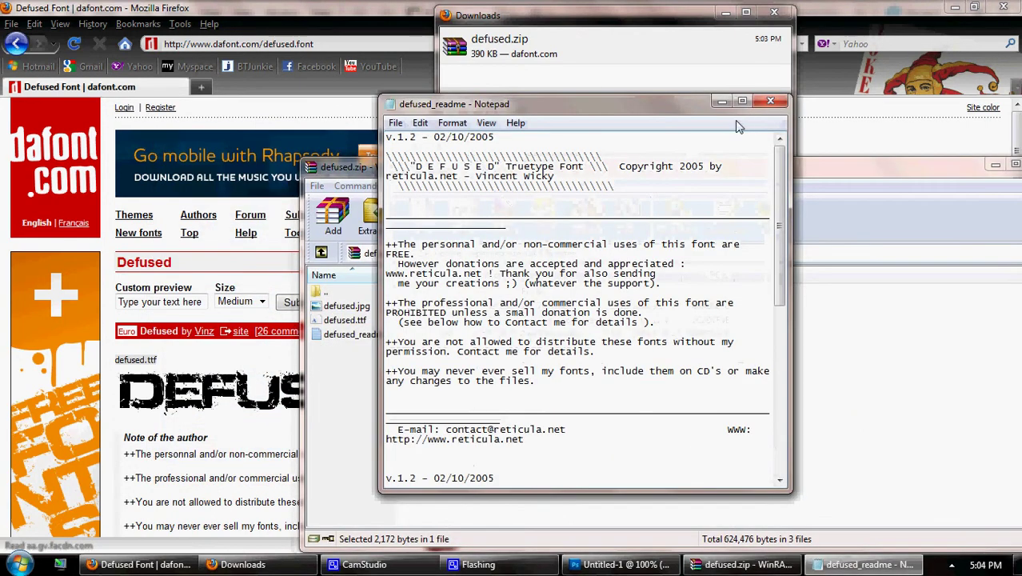
{"action": "left_click", "coordinate": [770, 101]}
Step: Close the defused.zip archive, the downloads list and Firefox
{"action": "left_click_drag", "start_coordinate": [831, 159], "coordinate": [717, 145]}
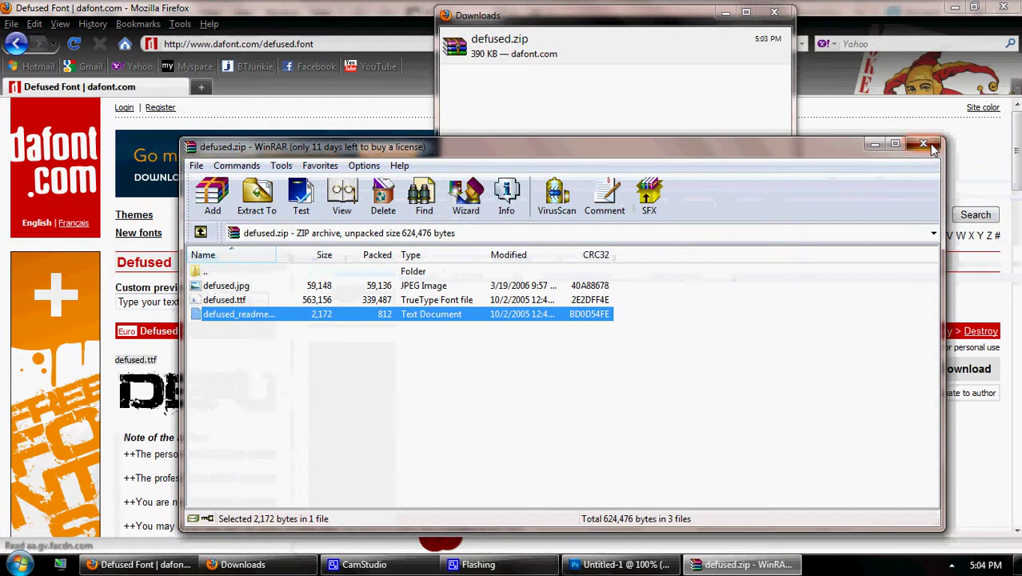
{"action": "left_click", "coordinate": [923, 145]}
{"action": "left_click", "coordinate": [774, 13]}
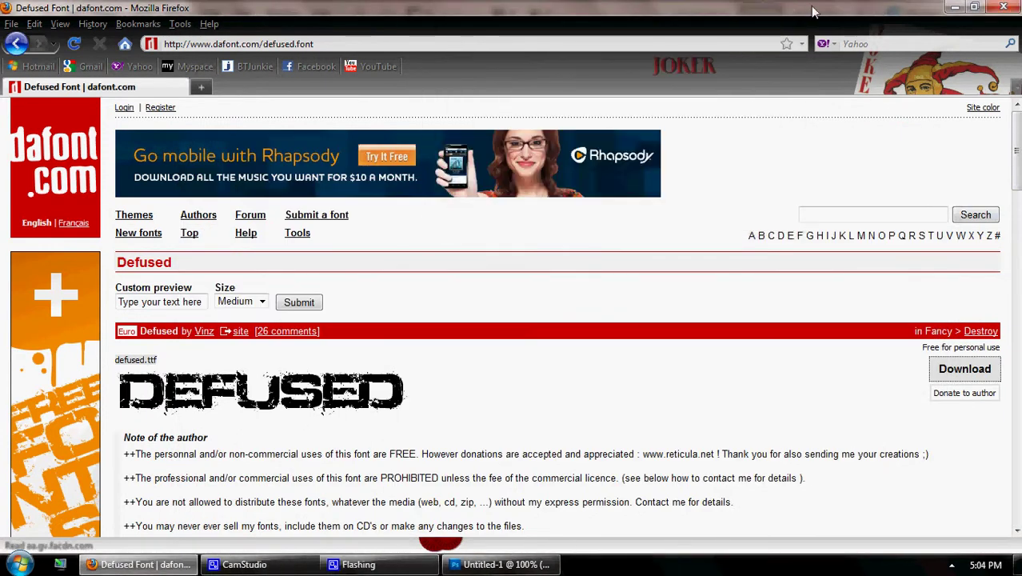
{"action": "left_click", "coordinate": [1003, 6]}
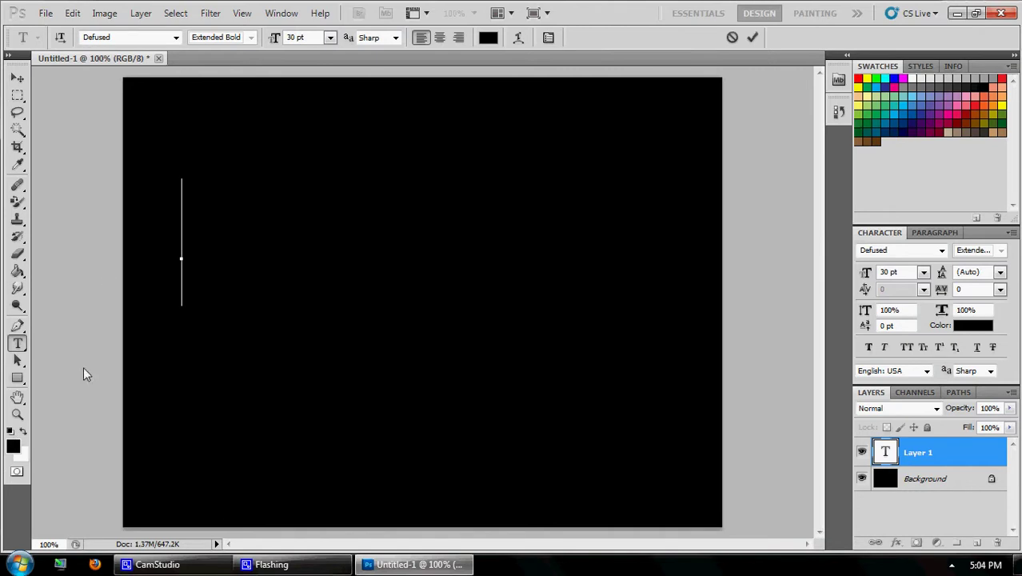
Step: Keep Defused as the font and set the text colour to white
{"action": "left_click", "coordinate": [157, 40]}
{"action": "left_click", "coordinate": [176, 38]}
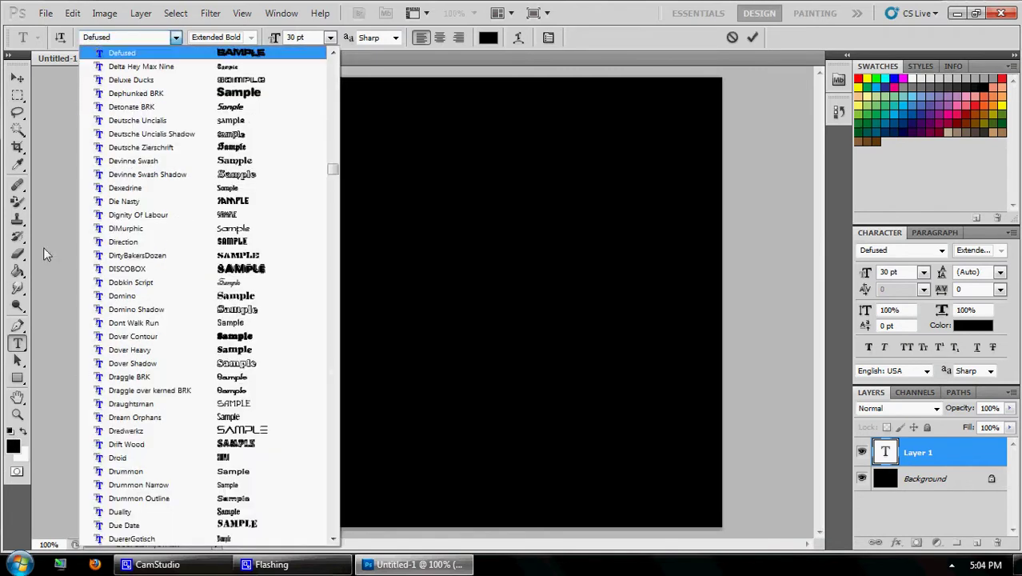
{"action": "left_click", "coordinate": [164, 56]}
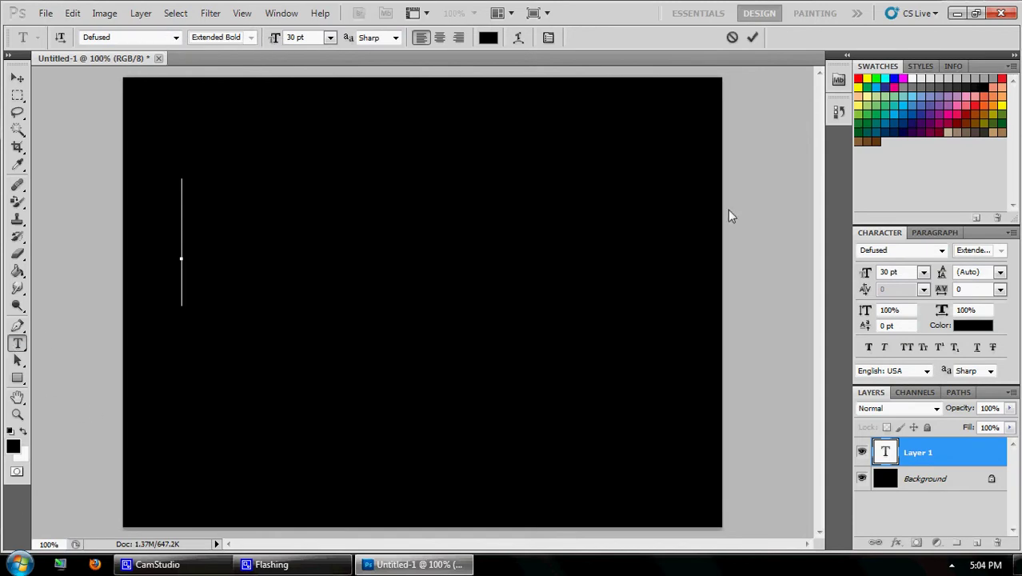
{"action": "left_click", "coordinate": [910, 81]}
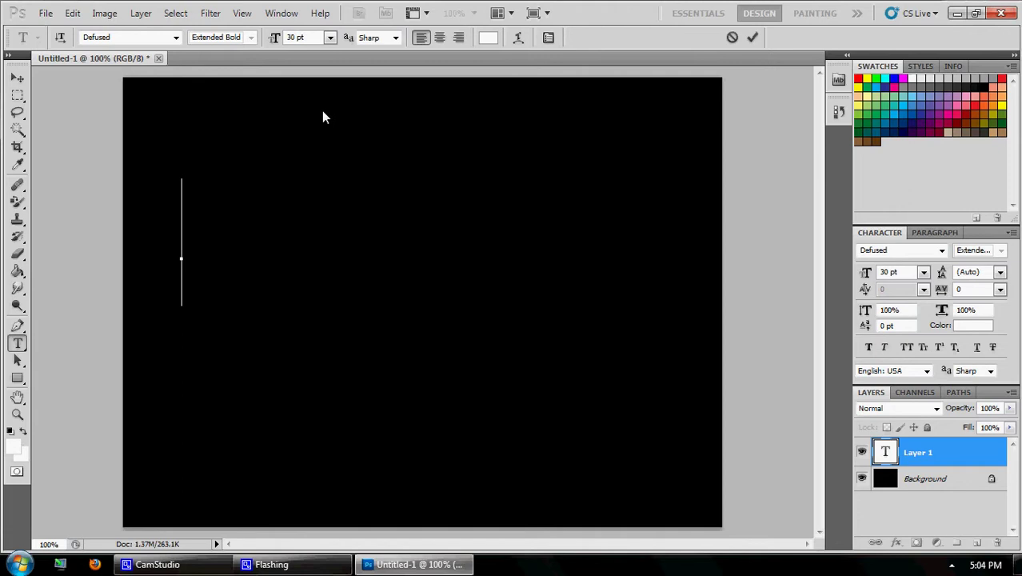
{"action": "type", "text": "W"}
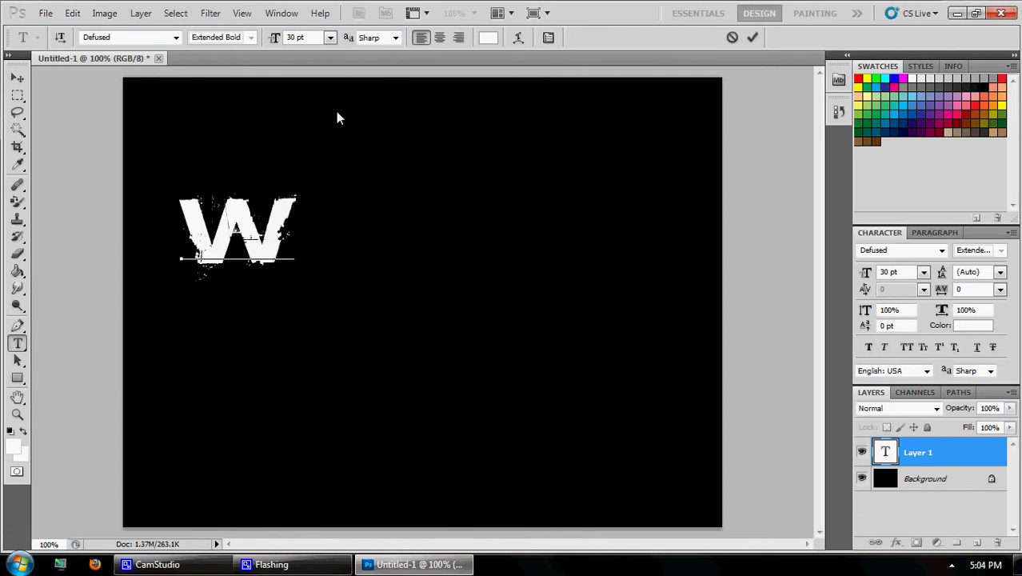
{"action": "key", "text": "Left"}
{"action": "key", "text": "Delete"}
Step: Set the text size to 11 pt and type 'MINOR 2 MAJOR'
{"action": "left_click", "coordinate": [330, 38]}
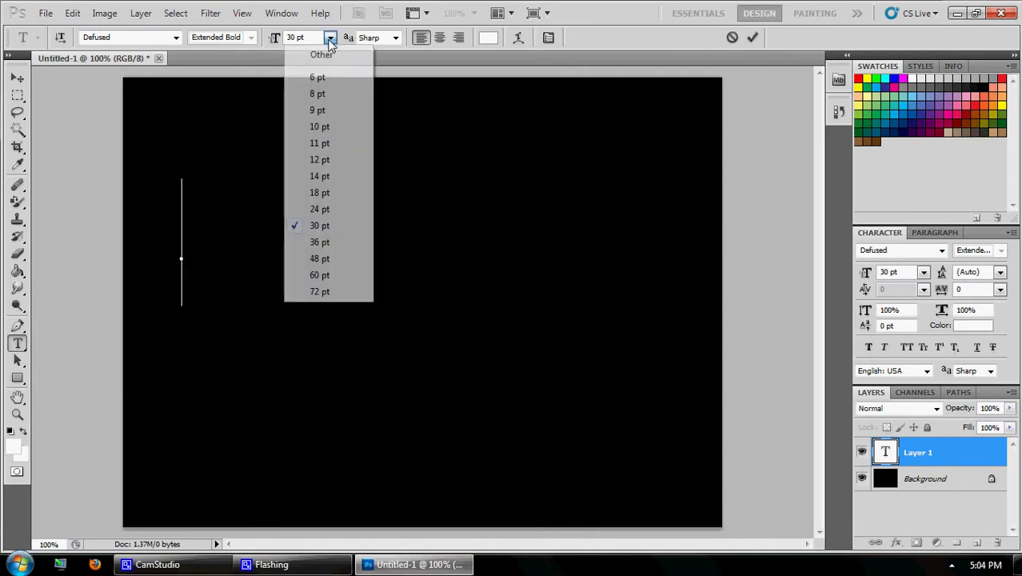
{"action": "left_click", "coordinate": [325, 146]}
{"action": "type", "text": "S"}
{"action": "key", "text": "BackSpace"}
{"action": "type", "text": "MINOR"}
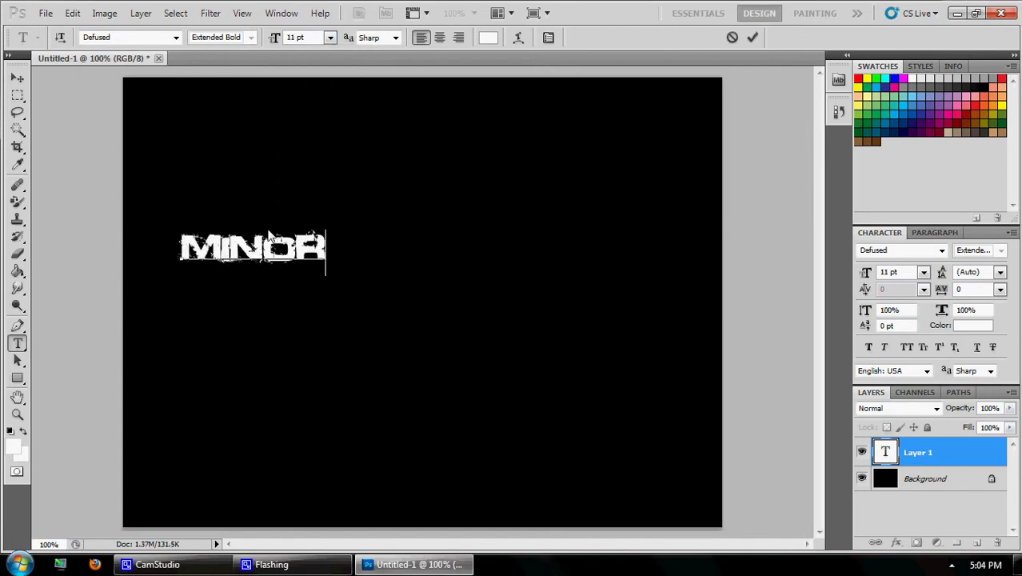
{"action": "type", "text": " 2 MAJOR"}
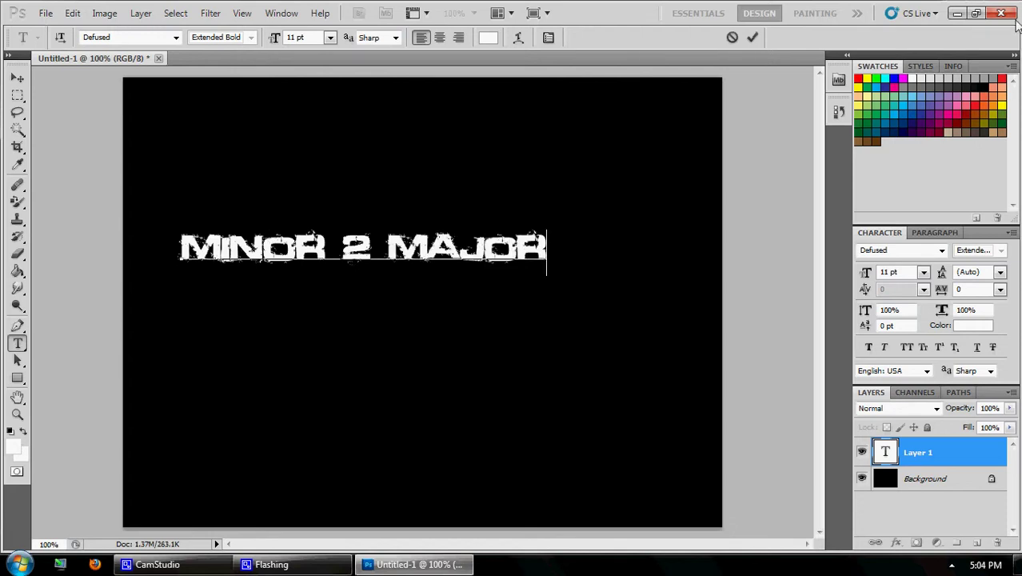
Step: Check the reference design, then select most of the MINOR 2 MAJOR text
{"action": "left_click", "coordinate": [957, 13]}
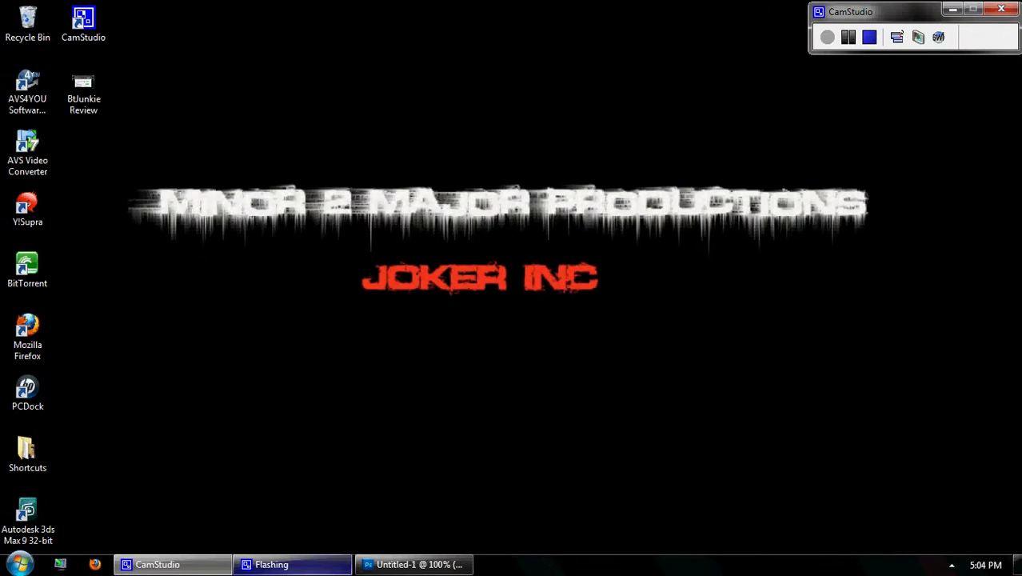
{"action": "left_click", "coordinate": [413, 564]}
{"action": "left_click_drag", "start_coordinate": [545, 254], "coordinate": [174, 272]}
Step: Shrink the selected title text to 8 pt, then to 6 pt
{"action": "left_click", "coordinate": [329, 37]}
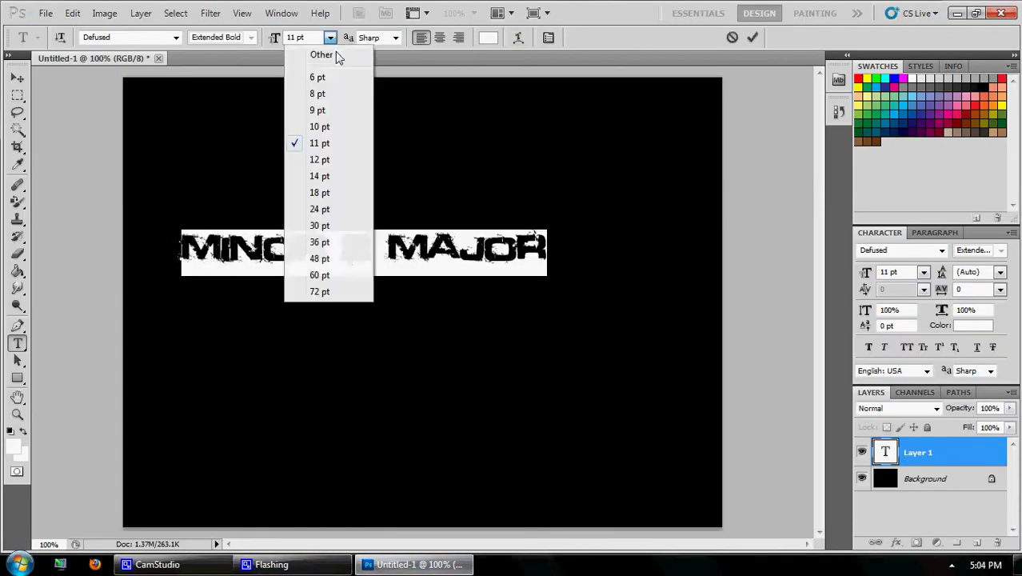
{"action": "left_click", "coordinate": [342, 94]}
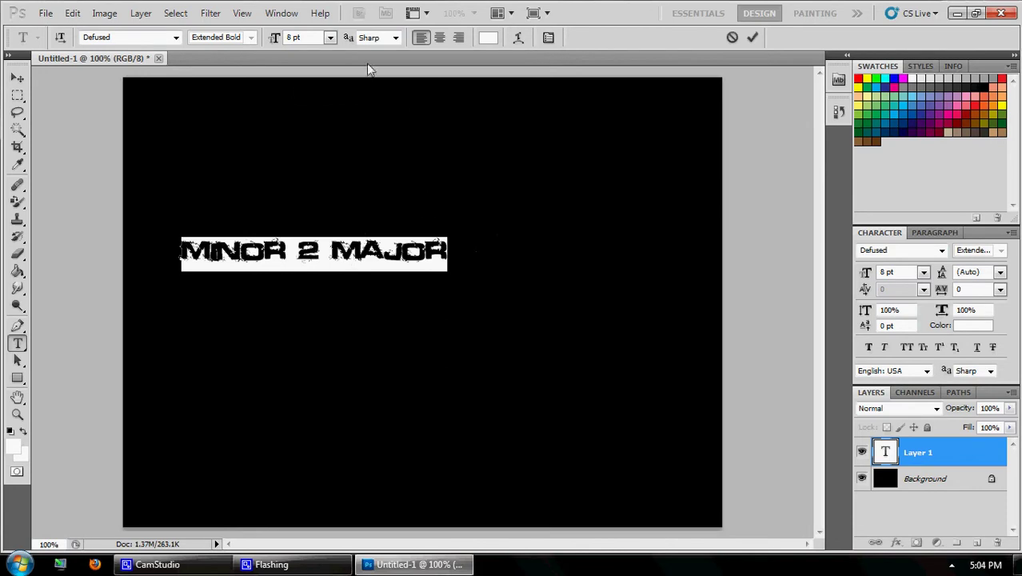
{"action": "left_click", "coordinate": [329, 38]}
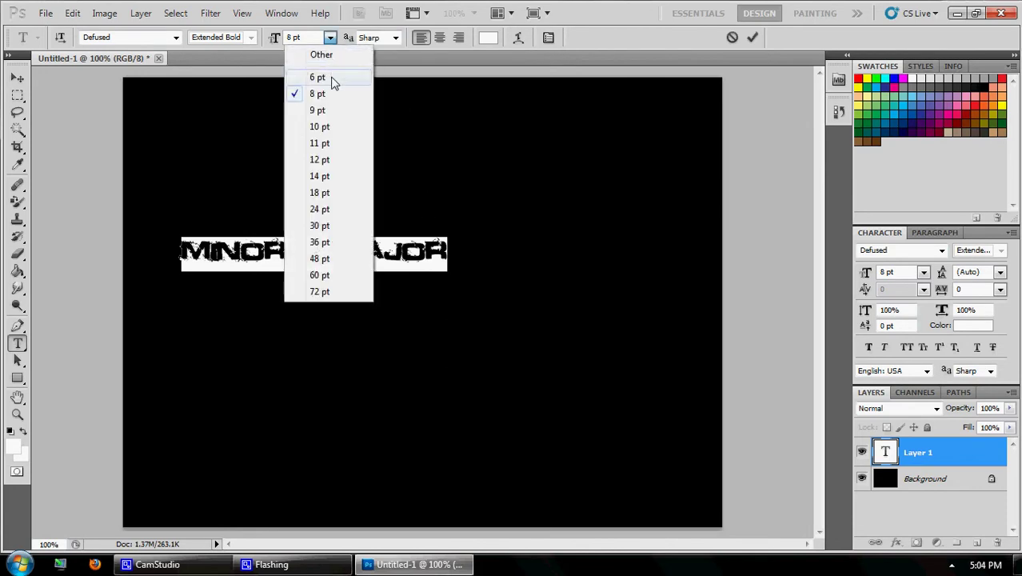
{"action": "left_click", "coordinate": [335, 78]}
Step: Append 'PRODUCTIONS' to the title and commit the text layer
{"action": "left_click", "coordinate": [391, 262]}
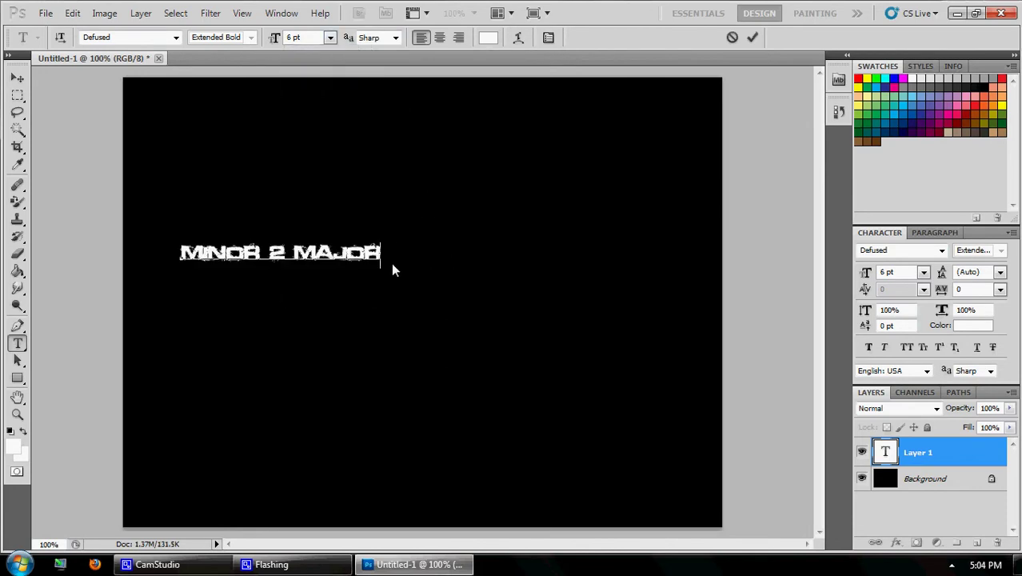
{"action": "type", "text": "PR"}
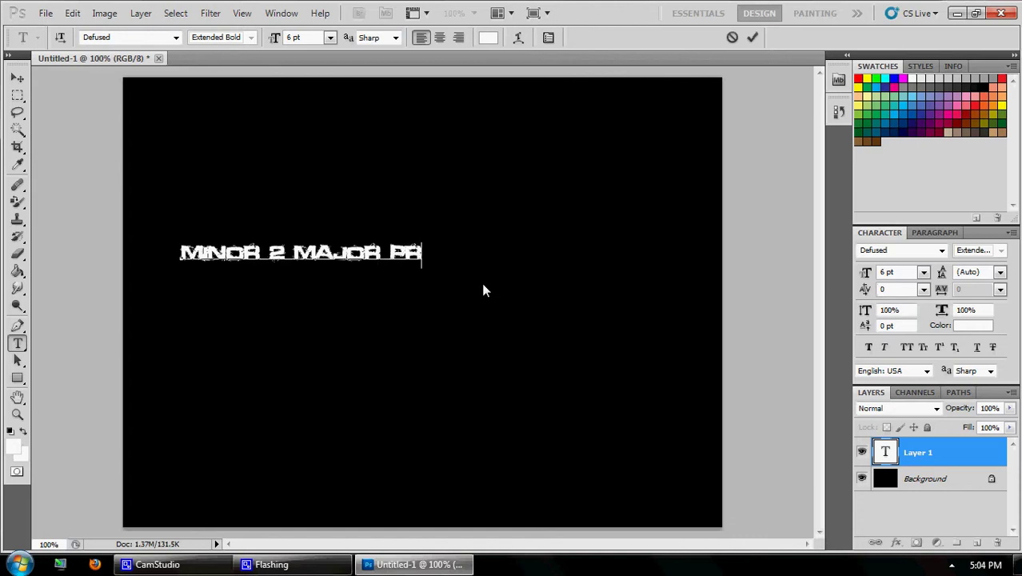
{"action": "type", "text": "ODUCTIONS"}
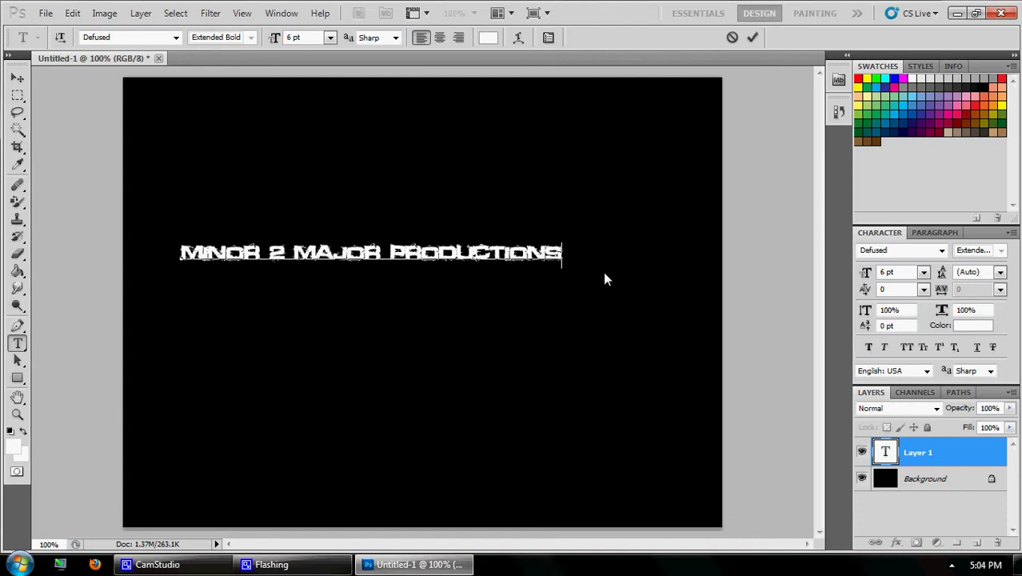
{"action": "double_click", "coordinate": [382, 253]}
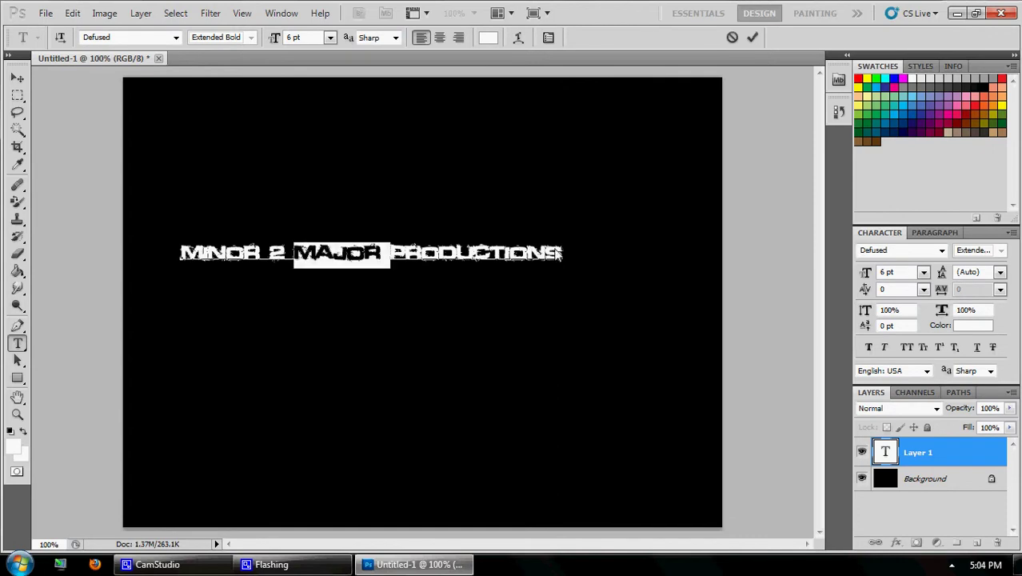
{"action": "left_click", "coordinate": [17, 80]}
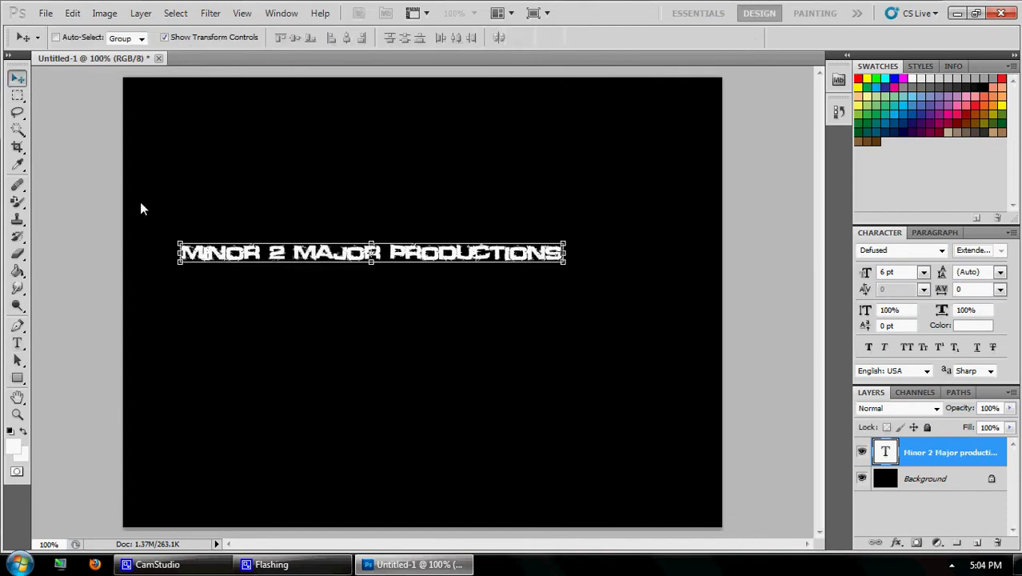
Step: Stretch the title to 107.42% width and 156.30% height, move it lower, and apply
{"action": "left_click_drag", "start_coordinate": [224, 257], "coordinate": [281, 285]}
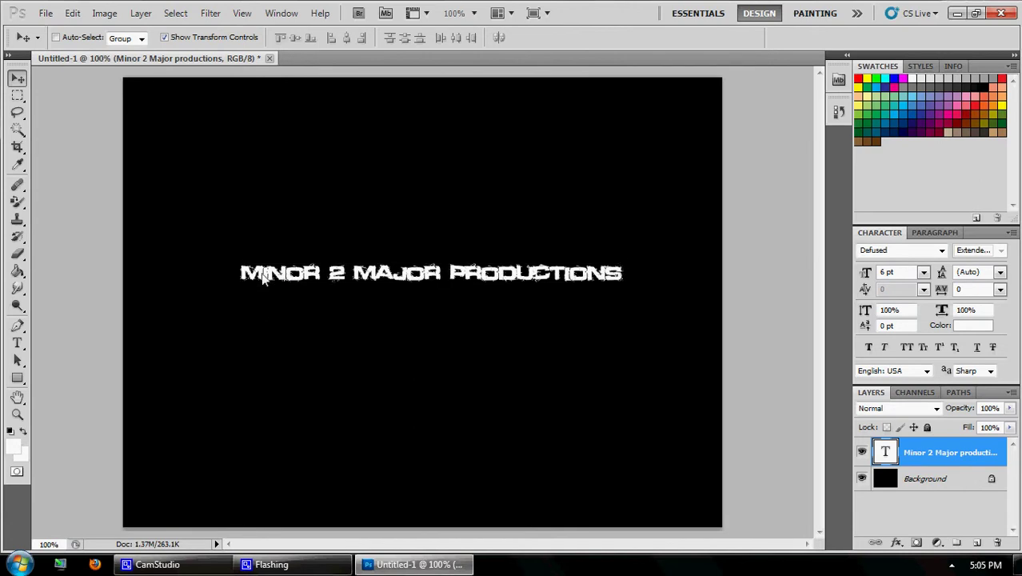
{"action": "left_click_drag", "start_coordinate": [240, 265], "coordinate": [211, 252]}
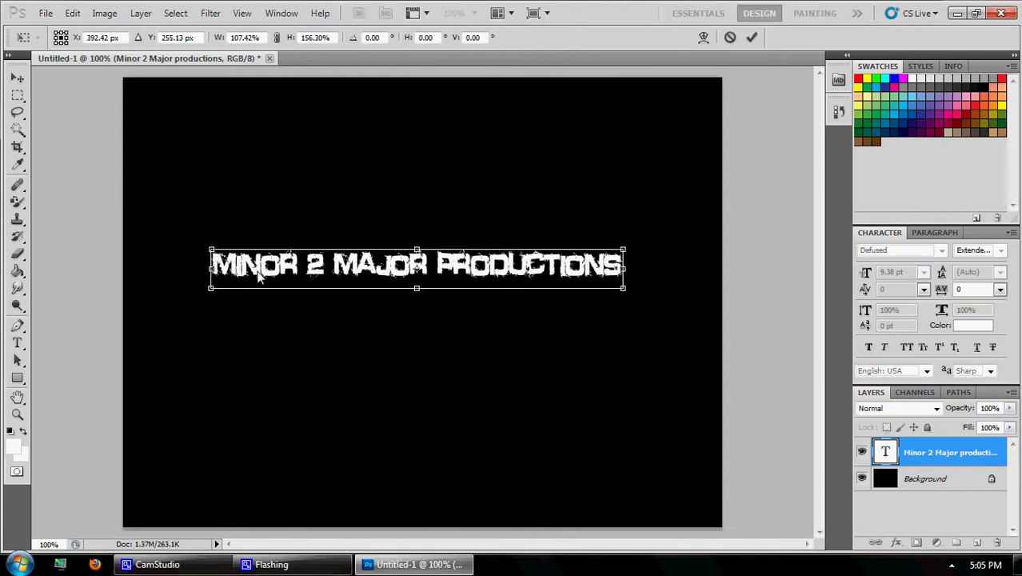
{"action": "mouse_move", "coordinate": [284, 286]}
{"action": "left_mouse_down"}
{"action": "mouse_move", "coordinate": [276, 309]}
{"action": "mouse_move", "coordinate": [275, 294]}
{"action": "left_mouse_up"}
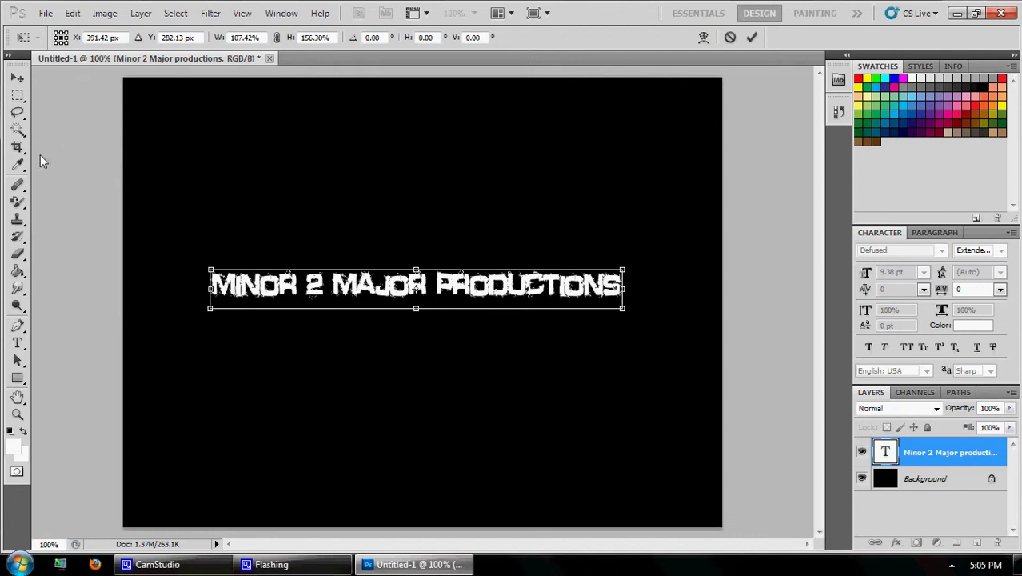
{"action": "left_click", "coordinate": [16, 80]}
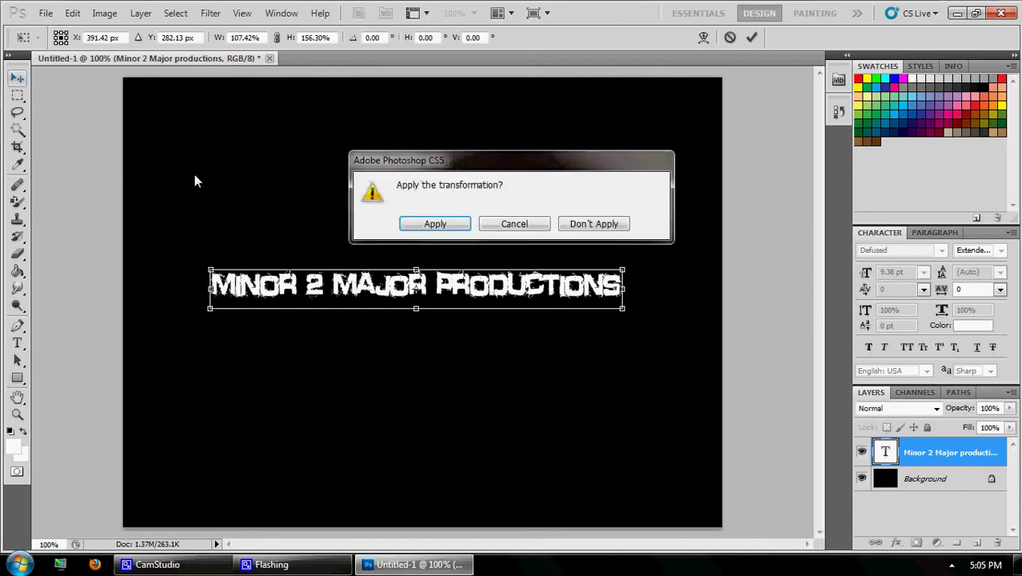
{"action": "left_click", "coordinate": [429, 221]}
Step: Choose Filter > Stylize > Wind for the MINOR 2 MAJOR PRODUCTIONS text layer
{"action": "left_click", "coordinate": [108, 16]}
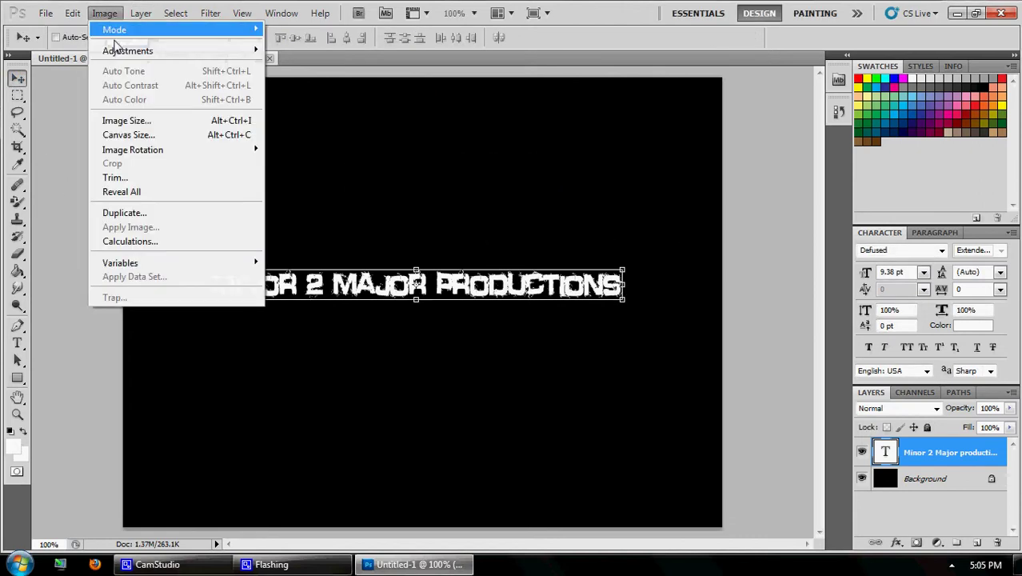
{"action": "mouse_move", "coordinate": [159, 20]}
{"action": "mouse_move", "coordinate": [214, 19]}
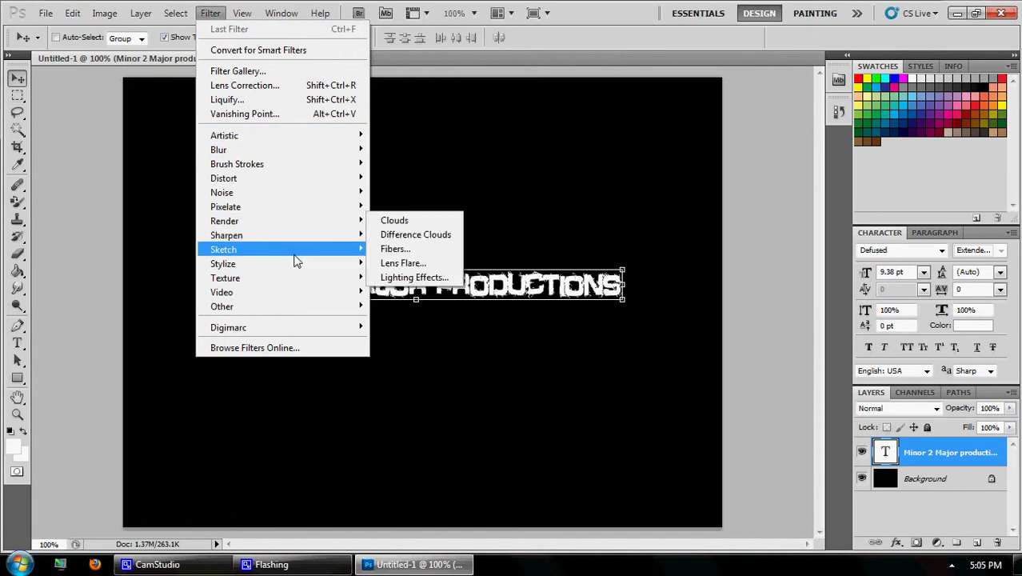
{"action": "mouse_move", "coordinate": [304, 224]}
{"action": "mouse_move", "coordinate": [308, 254]}
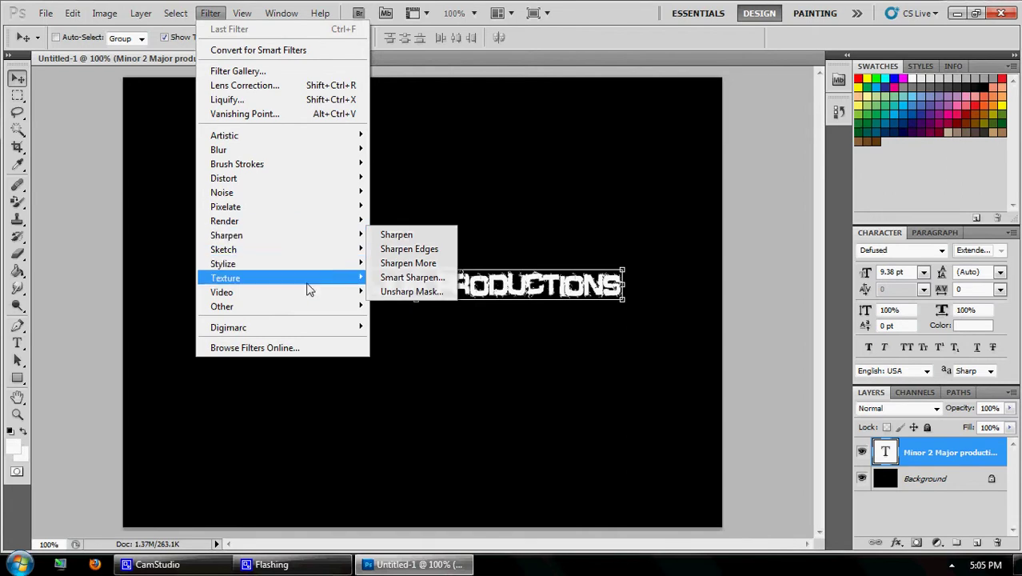
{"action": "mouse_move", "coordinate": [312, 310]}
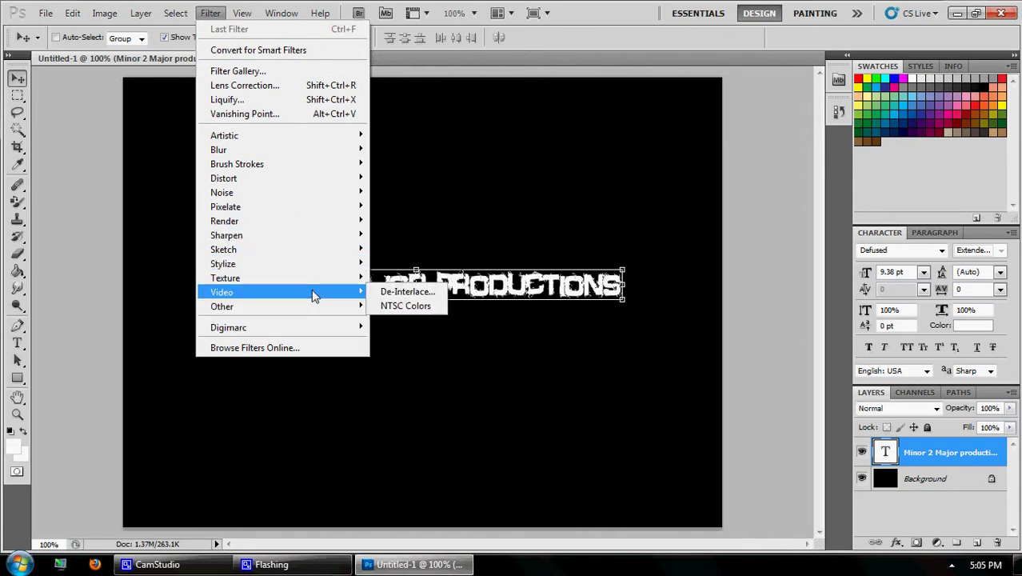
{"action": "mouse_move", "coordinate": [313, 276]}
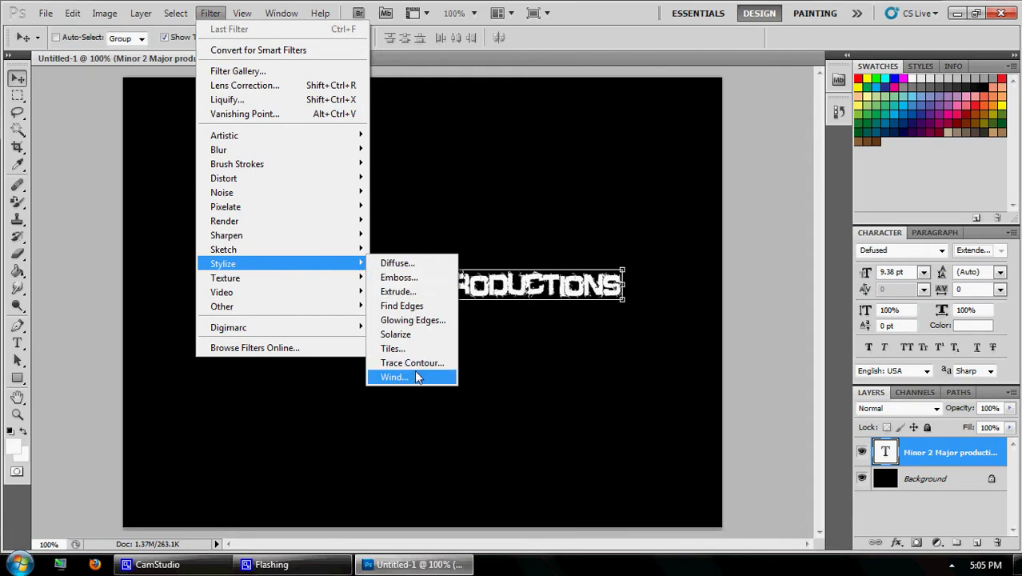
{"action": "left_click", "coordinate": [416, 376]}
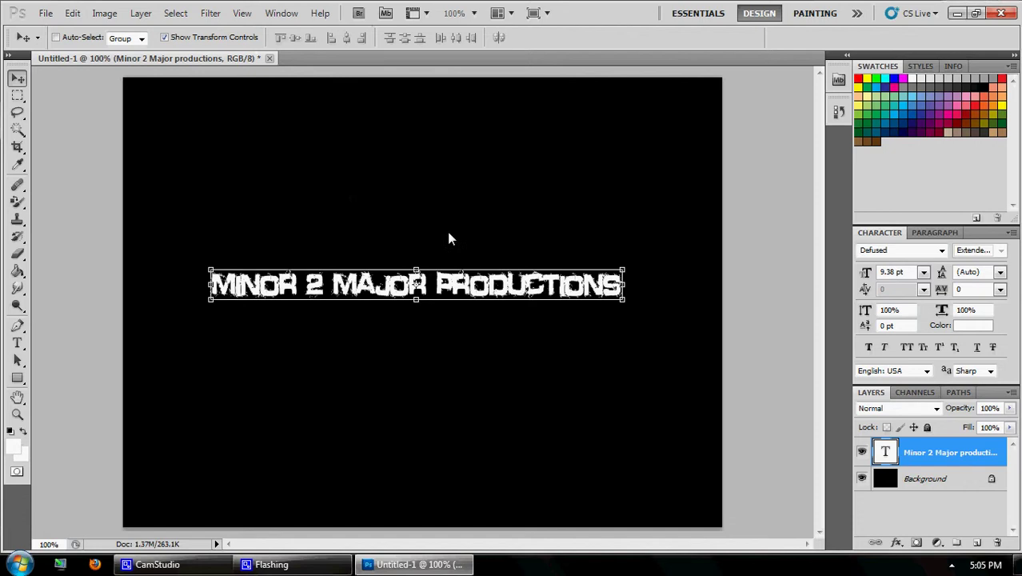
Step: Rasterize the type and apply the Wind filter twice to lengthen the streaks
{"action": "left_click", "coordinate": [450, 232]}
{"action": "left_click", "coordinate": [606, 109]}
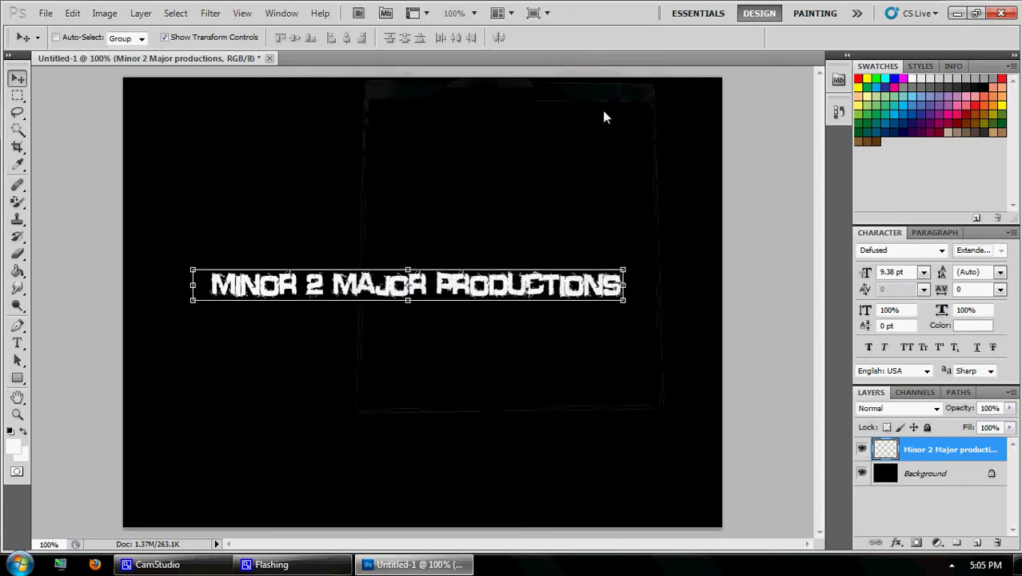
{"action": "left_click", "coordinate": [211, 13]}
{"action": "left_click", "coordinate": [213, 28]}
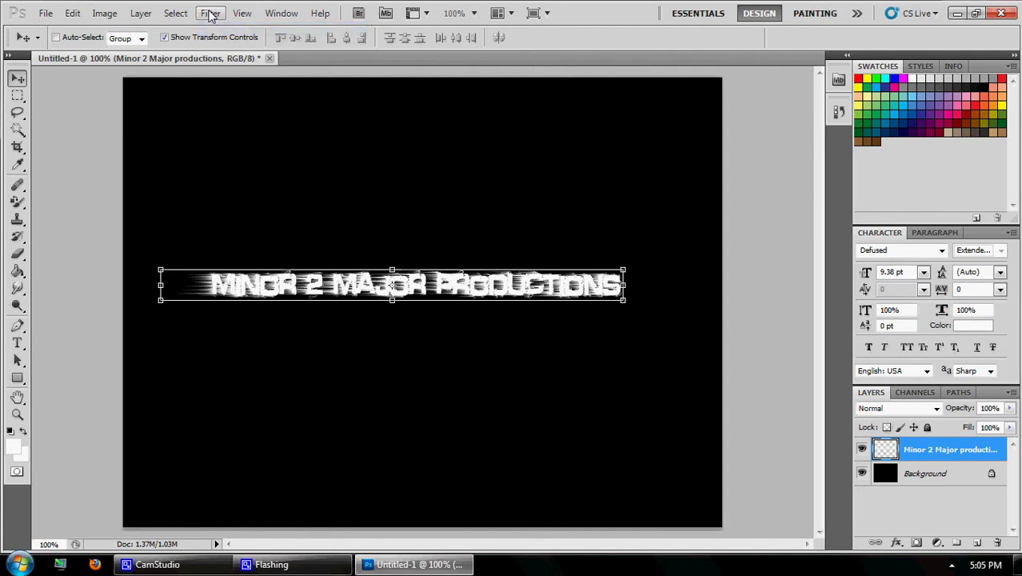
Step: Rotate the canvas 180°, then undo the rotation with Ctrl+Z
{"action": "left_click", "coordinate": [140, 14]}
{"action": "mouse_move", "coordinate": [105, 14]}
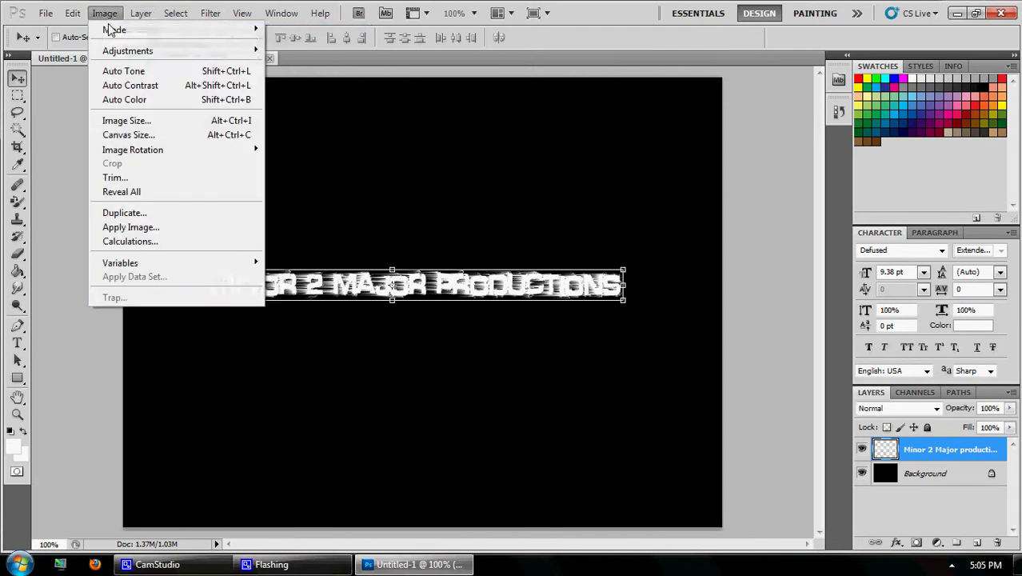
{"action": "mouse_move", "coordinate": [192, 155]}
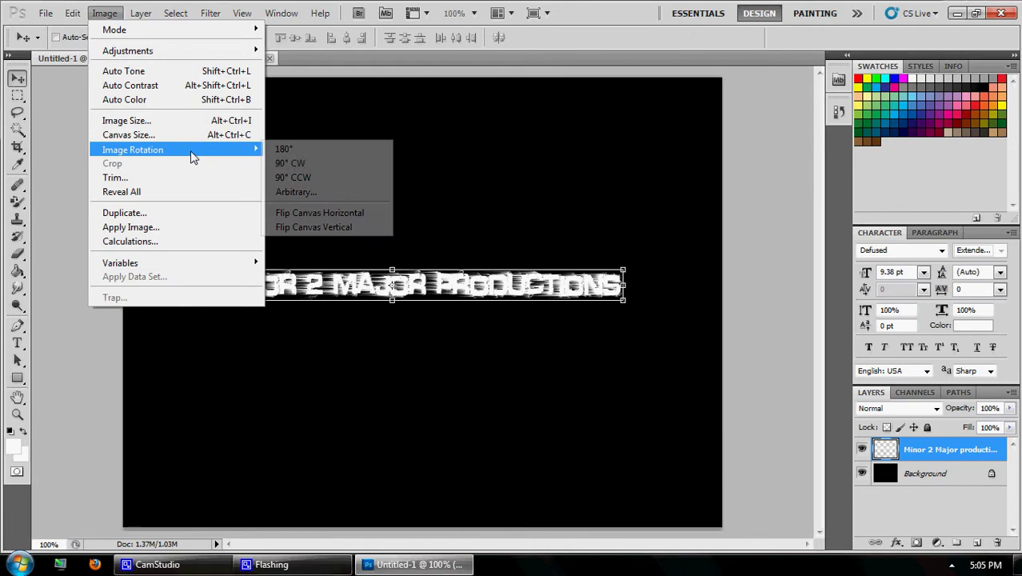
{"action": "left_click", "coordinate": [335, 153]}
{"action": "left_click", "coordinate": [105, 13]}
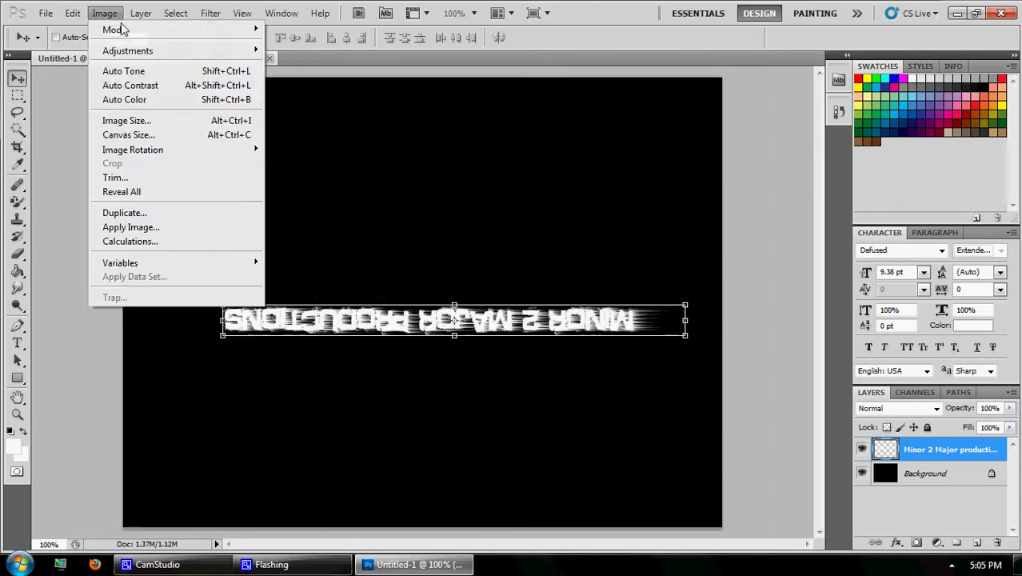
{"action": "mouse_move", "coordinate": [175, 14]}
{"action": "left_click", "coordinate": [624, 16]}
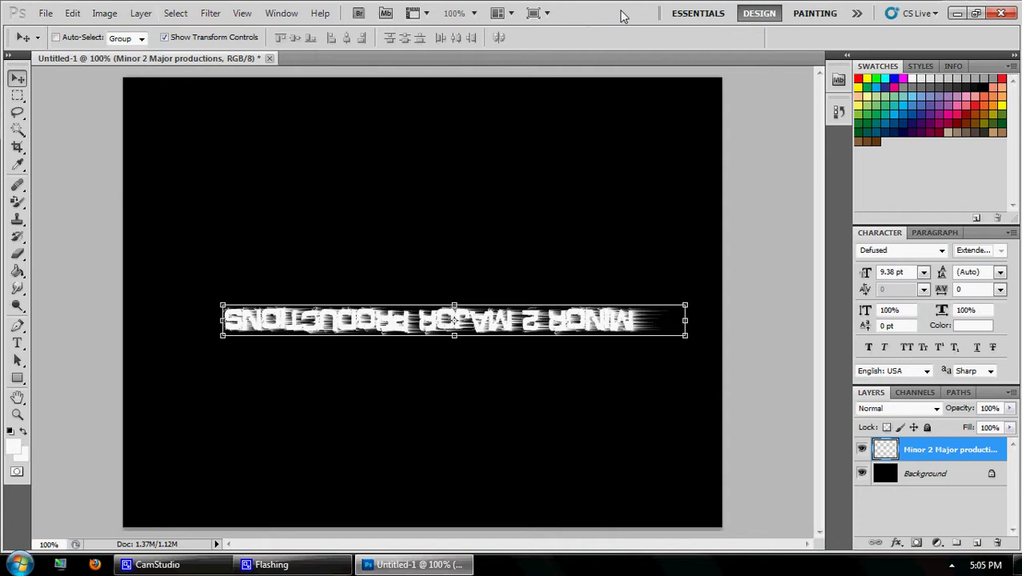
{"action": "key", "text": "ctrl+z"}
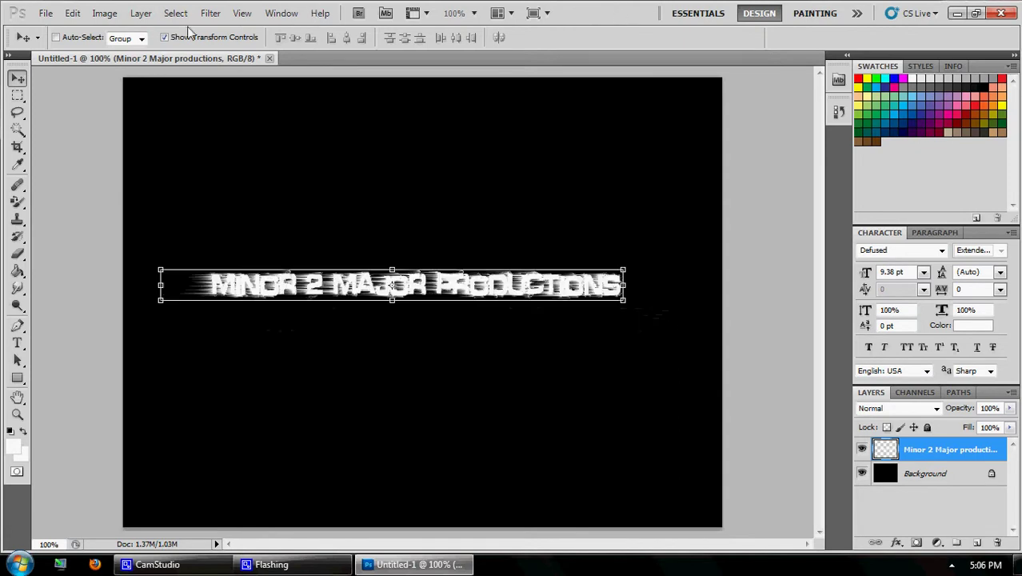
{"action": "left_click", "coordinate": [104, 14]}
Step: Rotate the canvas 90° clockwise and reapply Wind three times to the vertical text
{"action": "mouse_move", "coordinate": [201, 152]}
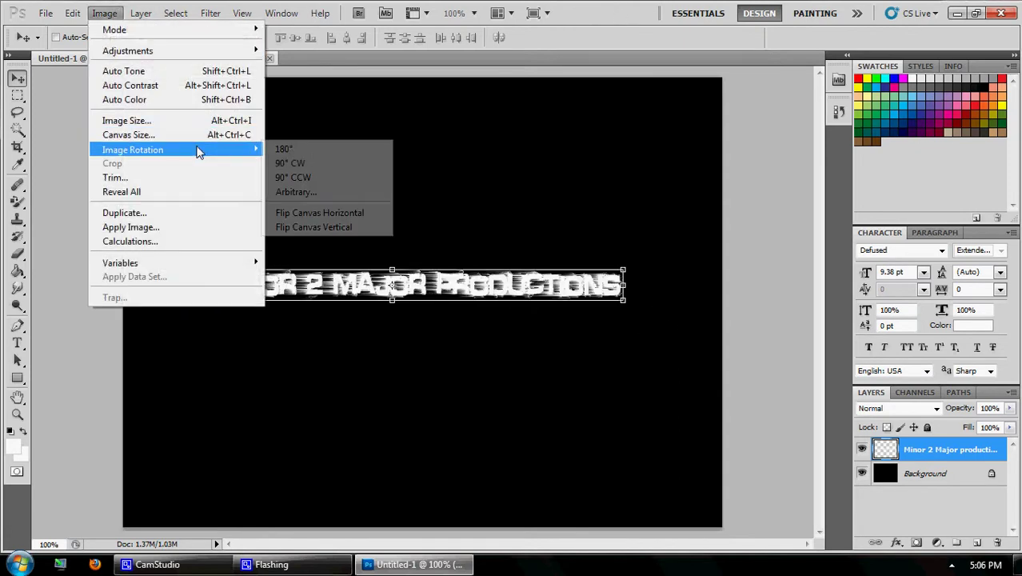
{"action": "left_click", "coordinate": [334, 177]}
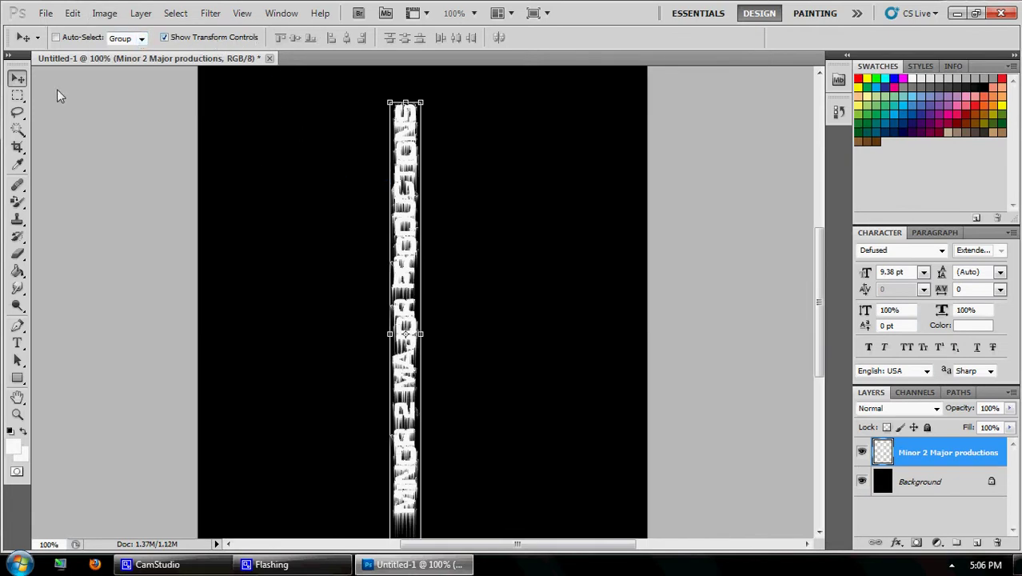
{"action": "left_click", "coordinate": [211, 13]}
{"action": "left_click", "coordinate": [211, 27]}
{"action": "left_click", "coordinate": [210, 12]}
{"action": "left_click", "coordinate": [211, 27]}
{"action": "left_click", "coordinate": [210, 13]}
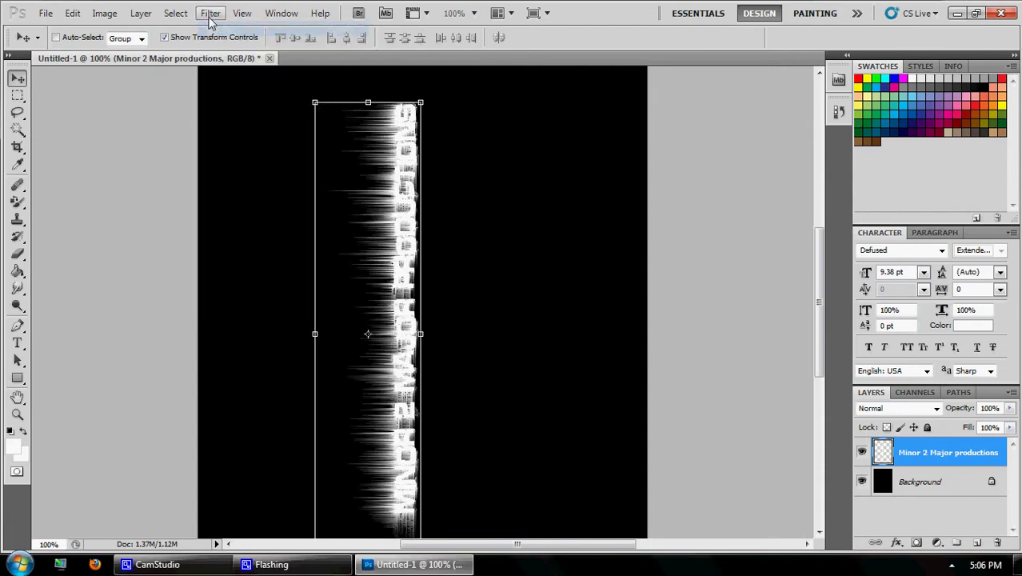
{"action": "left_click", "coordinate": [211, 27]}
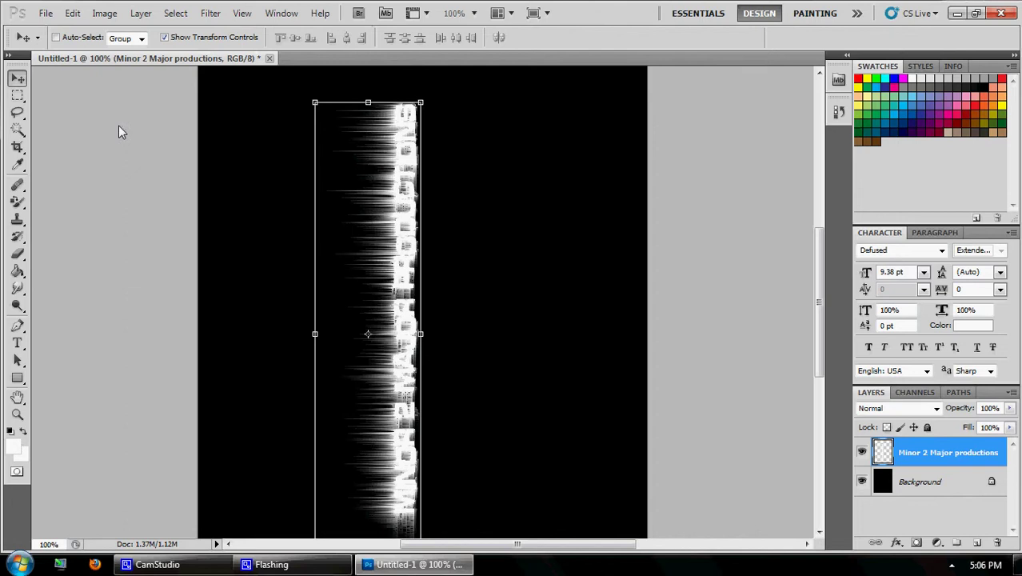
Step: Rotate the canvas back, then undo that rotation and the extra Wind passes
{"action": "left_click", "coordinate": [141, 14]}
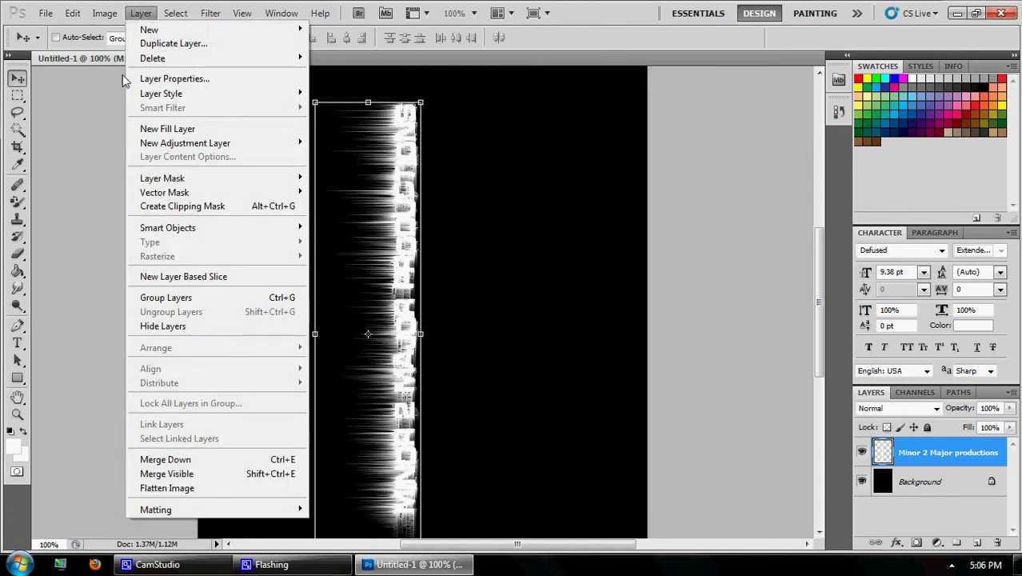
{"action": "mouse_move", "coordinate": [105, 13]}
{"action": "mouse_move", "coordinate": [153, 154]}
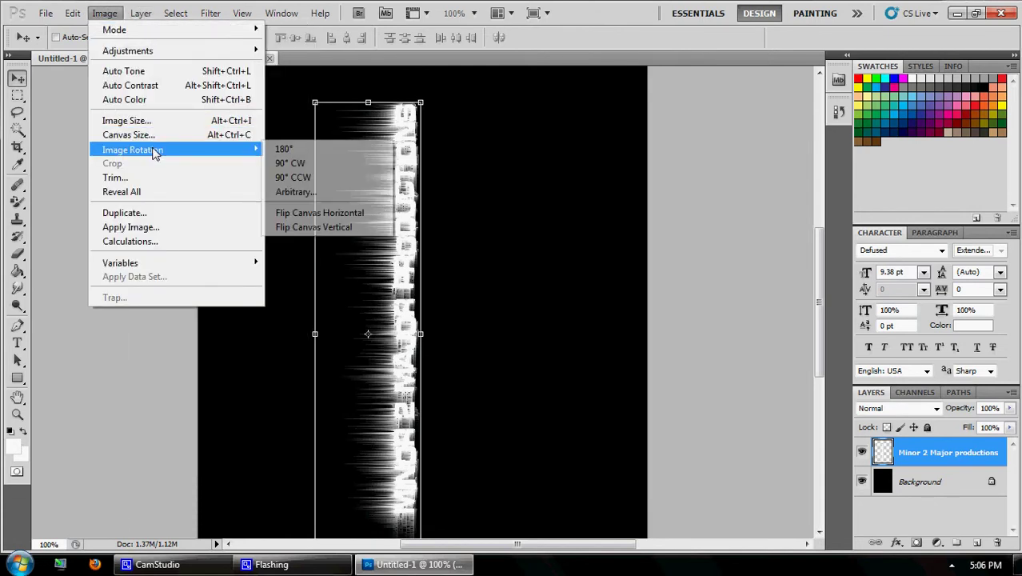
{"action": "left_click", "coordinate": [295, 163]}
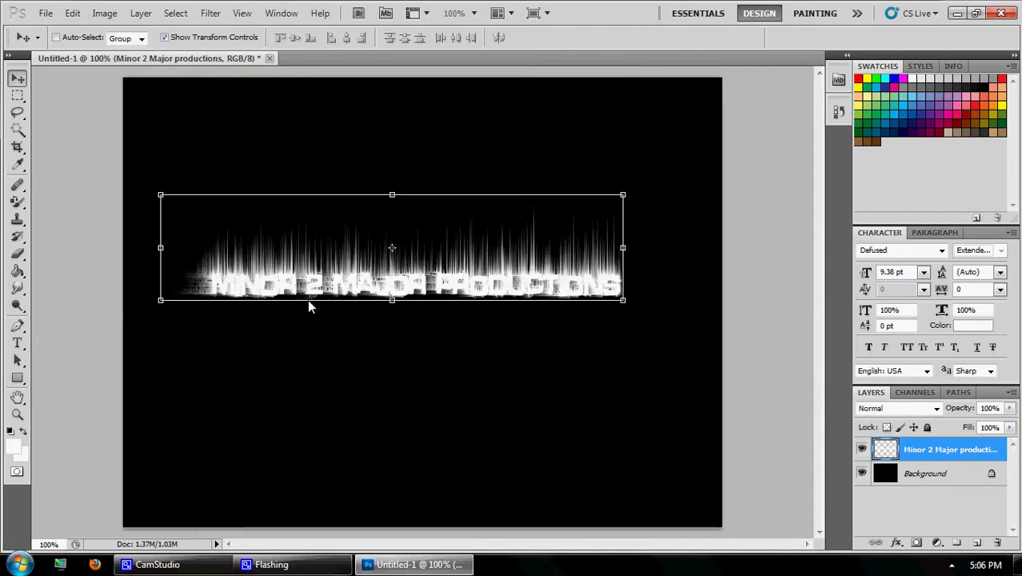
{"action": "key", "text": "ctrl+alt+z"}
{"action": "key", "text": "ctrl+alt+z"}
{"action": "key", "text": "ctrl+alt+z"}
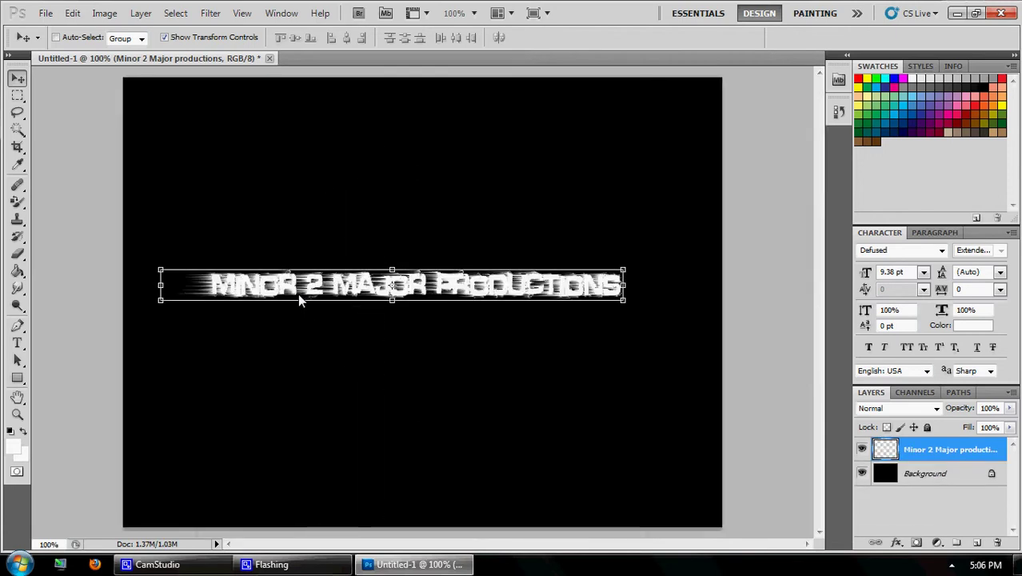
{"action": "key", "text": "ctrl+alt+z"}
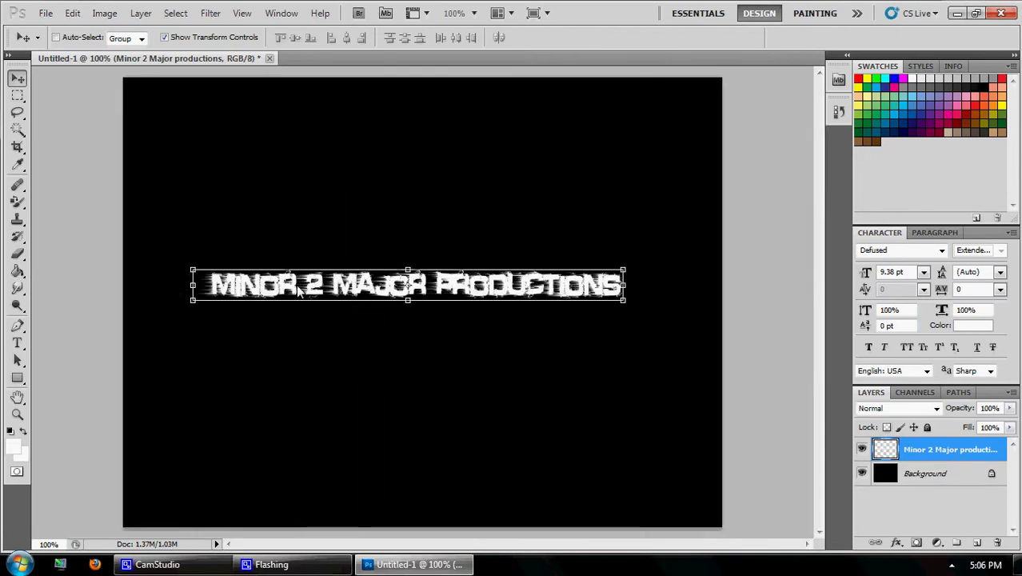
Step: Rotate the canvas 90° clockwise again and apply Wind twice to the vertical text
{"action": "left_click", "coordinate": [105, 13]}
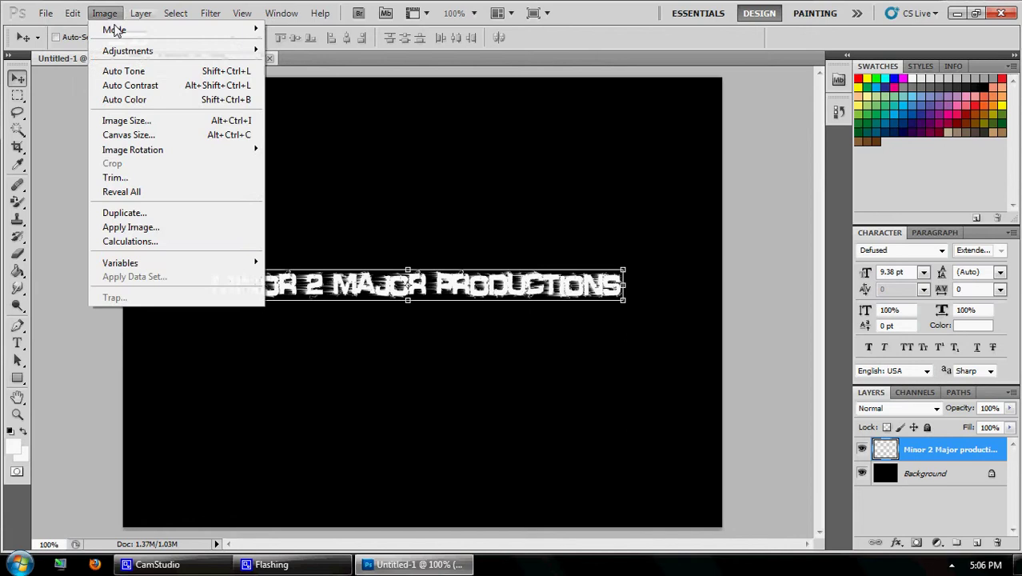
{"action": "mouse_move", "coordinate": [157, 156]}
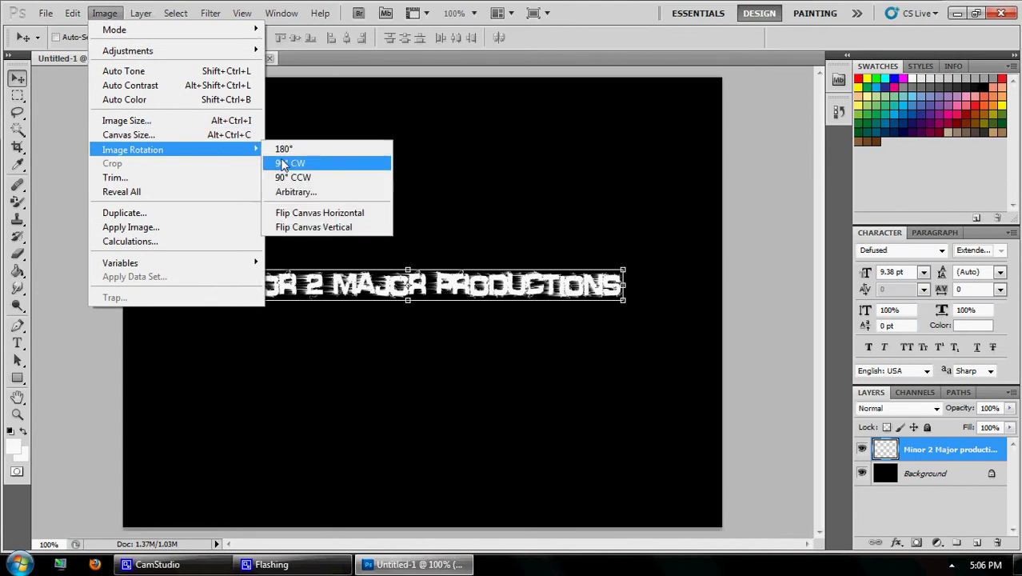
{"action": "left_click", "coordinate": [284, 163]}
{"action": "left_click", "coordinate": [210, 14]}
{"action": "left_click", "coordinate": [220, 29]}
{"action": "left_click", "coordinate": [210, 13]}
{"action": "left_click", "coordinate": [222, 30]}
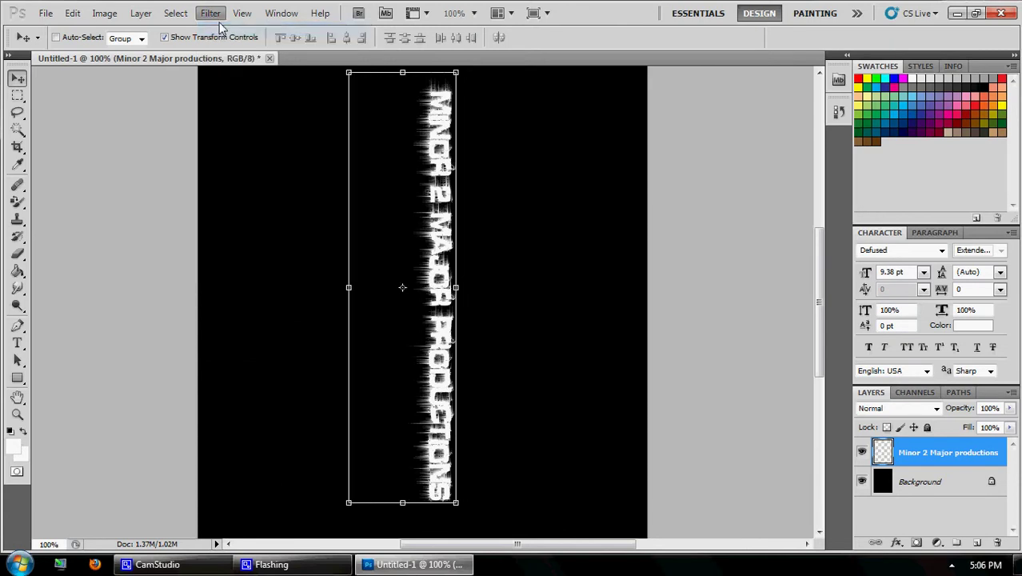
Step: Rotate the canvas 90° counter-clockwise and start enlarging the streaked title
{"action": "left_click", "coordinate": [104, 13]}
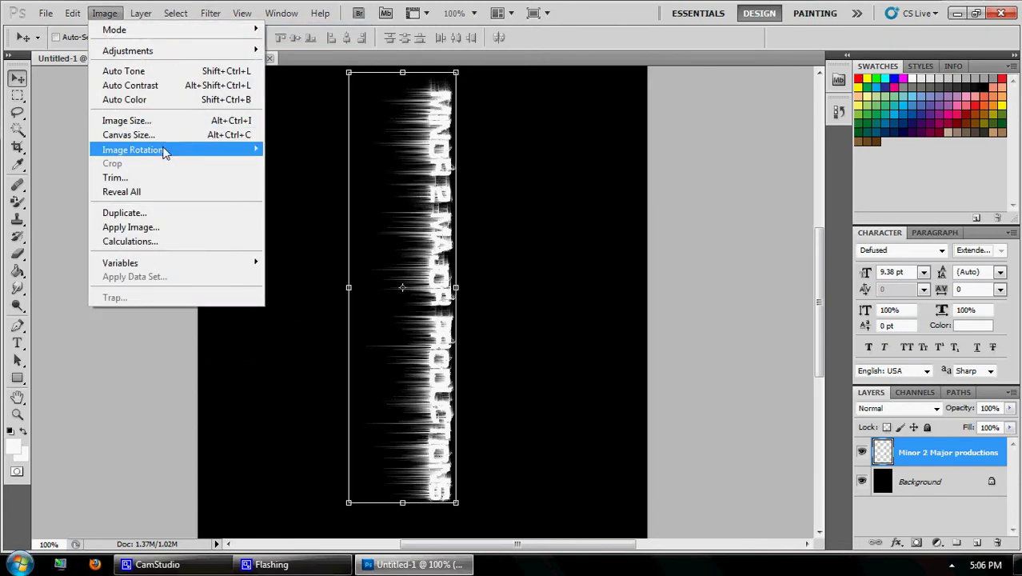
{"action": "mouse_move", "coordinate": [169, 150]}
{"action": "left_click", "coordinate": [299, 178]}
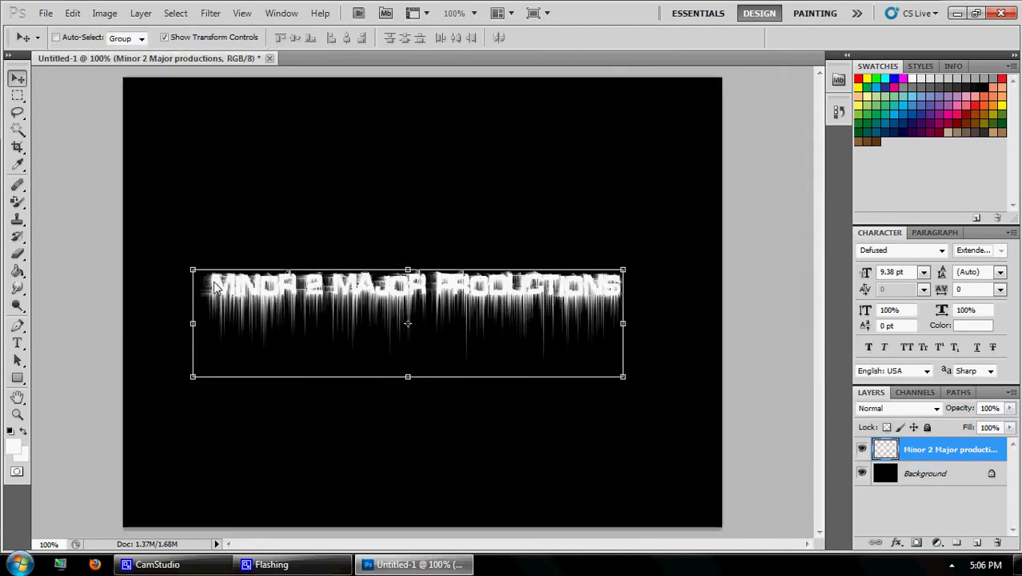
{"action": "left_click_drag", "start_coordinate": [197, 279], "coordinate": [272, 263]}
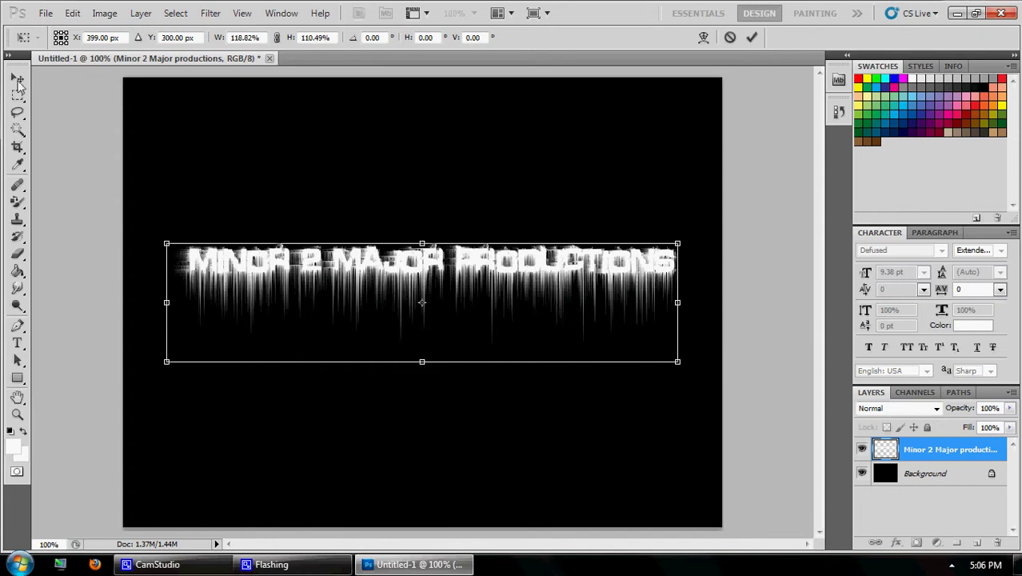
Step: Apply the pending resize of the dripping title at about 118.82% width and 110.49% height
{"action": "left_click", "coordinate": [16, 342]}
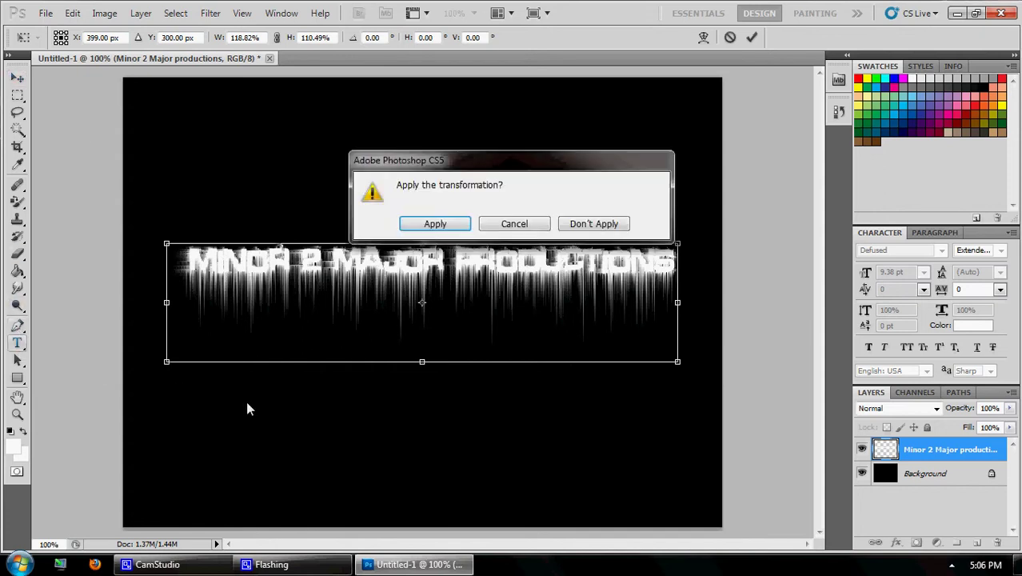
{"action": "left_click", "coordinate": [451, 226]}
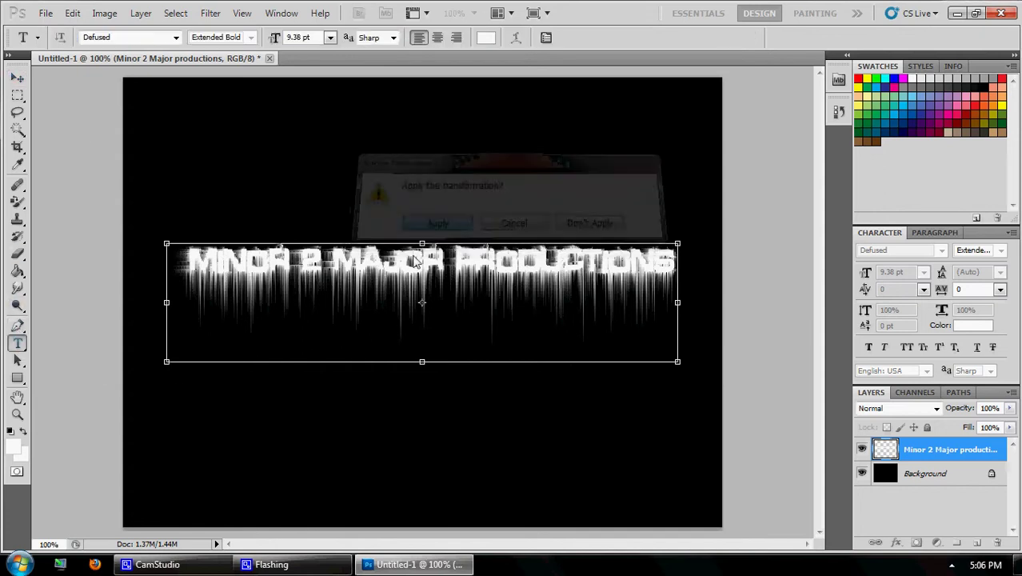
Step: Type JOKERINC below the title and colour it orange from the Swatches panel
{"action": "left_click", "coordinate": [252, 385]}
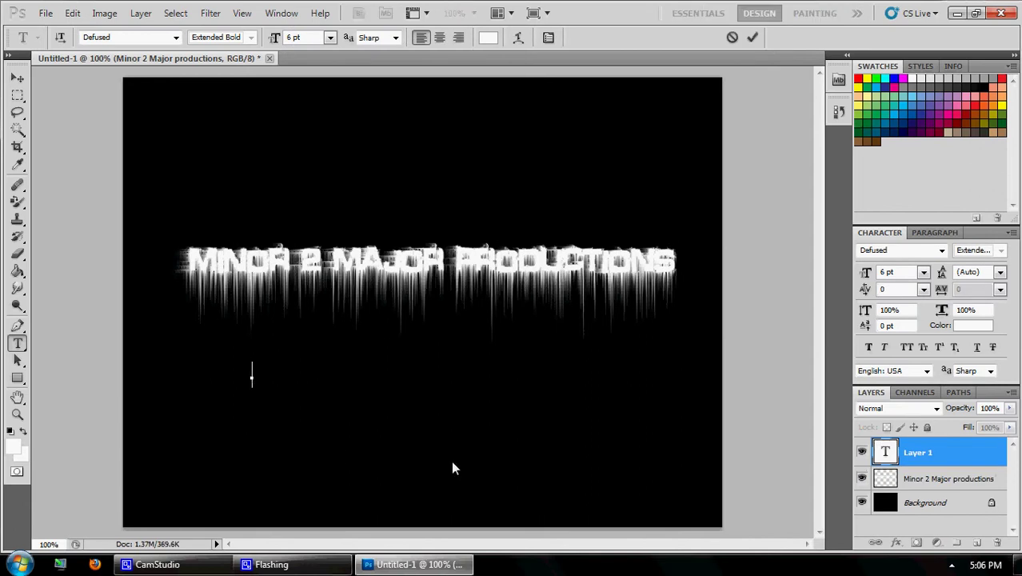
{"action": "type", "text": "JOKERINC"}
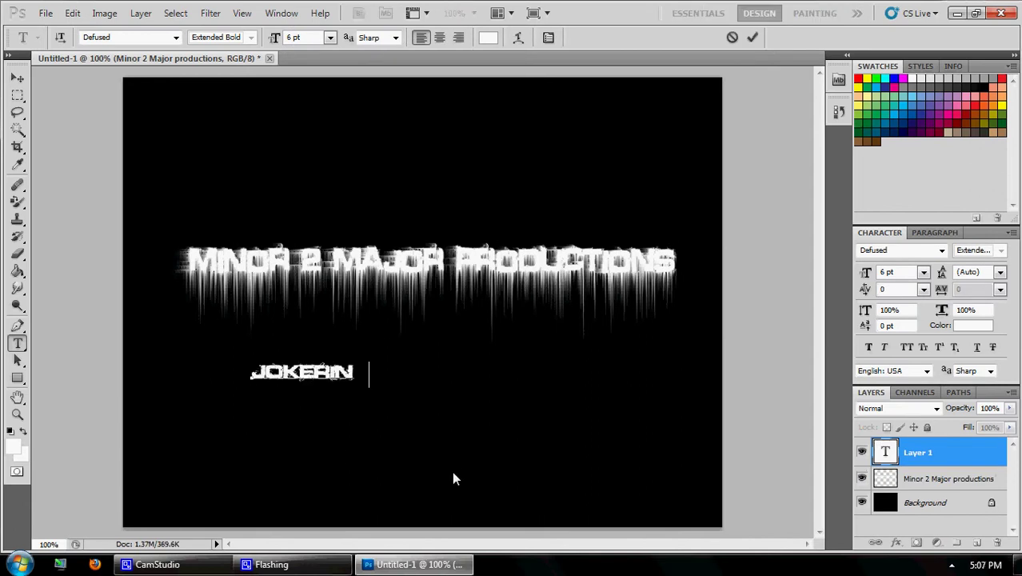
{"action": "left_click", "coordinate": [976, 113]}
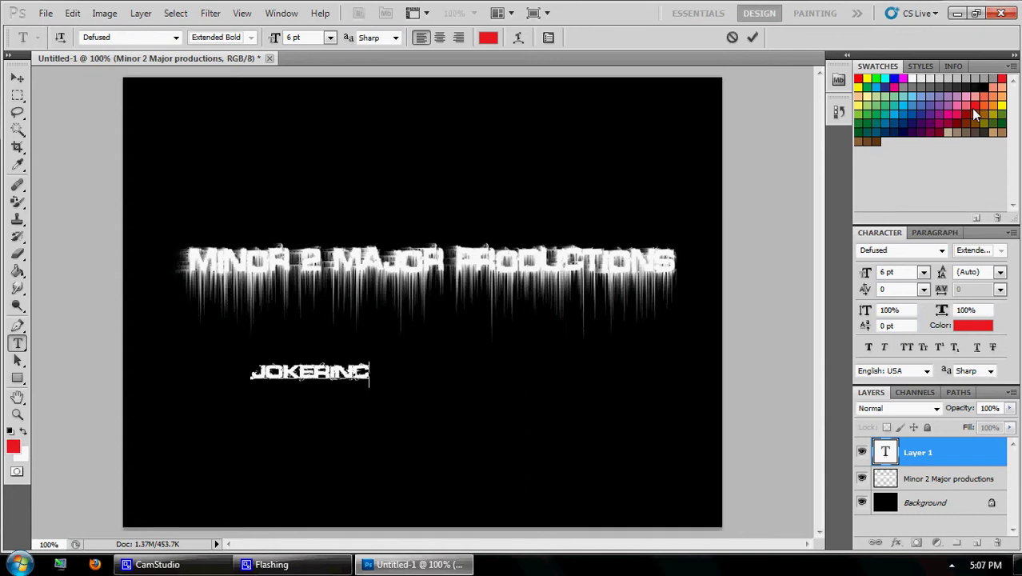
{"action": "left_click", "coordinate": [859, 80]}
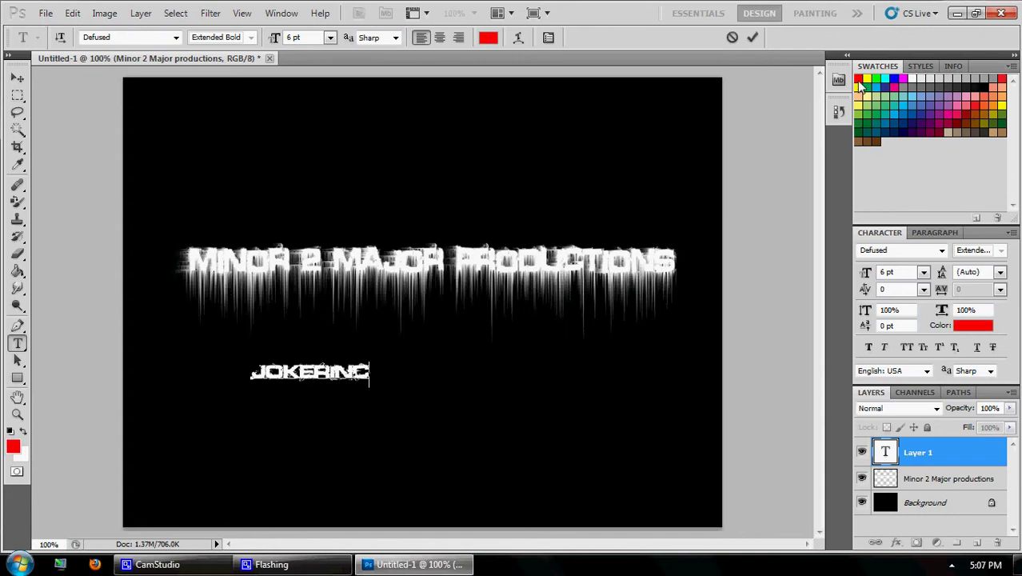
{"action": "left_click", "coordinate": [986, 107]}
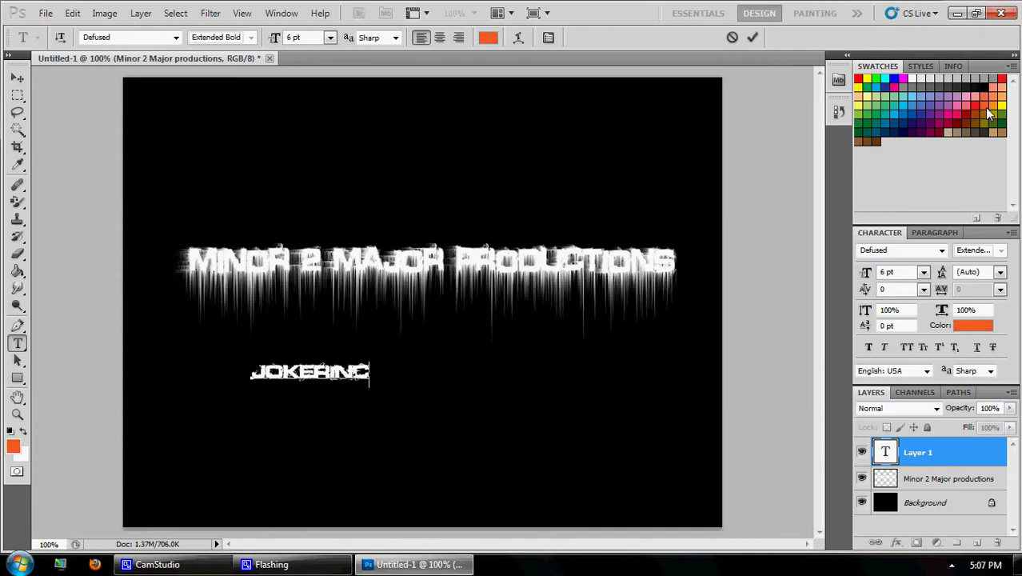
{"action": "left_click_drag", "start_coordinate": [370, 371], "coordinate": [251, 373]}
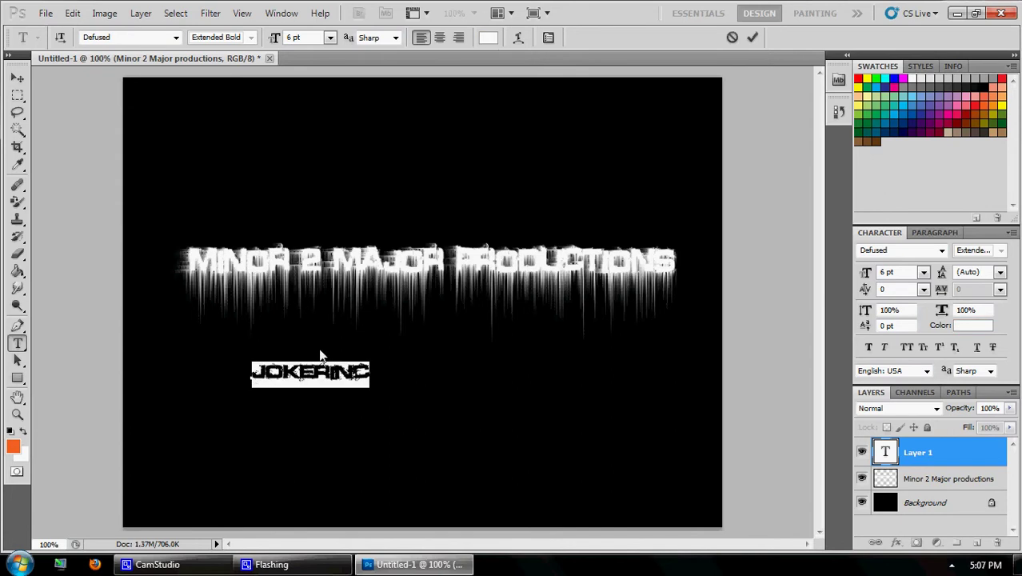
{"action": "left_click", "coordinate": [985, 107]}
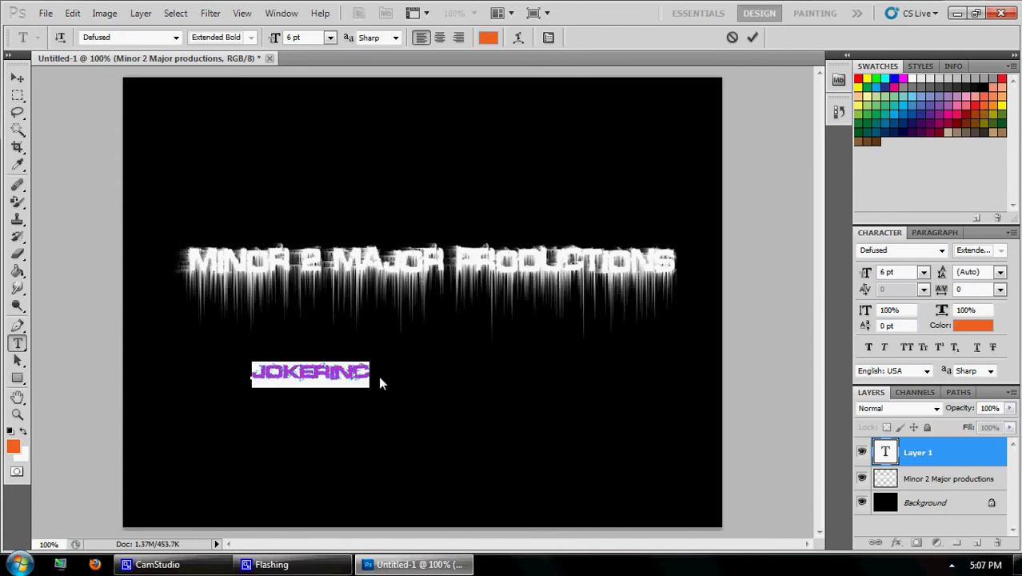
{"action": "left_click_drag", "start_coordinate": [300, 387], "coordinate": [364, 380]}
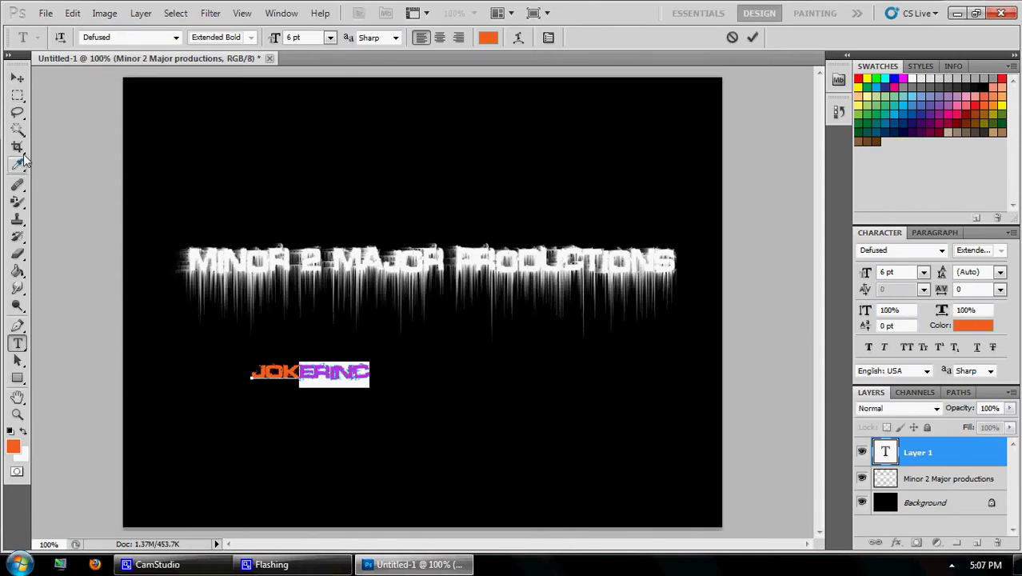
{"action": "left_click", "coordinate": [16, 78]}
Step: Scale the JOKERINC text up, wider and shorter, and commit the scaling
{"action": "left_click_drag", "start_coordinate": [275, 364], "coordinate": [313, 333]}
{"action": "left_click_drag", "start_coordinate": [411, 342], "coordinate": [526, 373]}
{"action": "left_click_drag", "start_coordinate": [445, 365], "coordinate": [392, 365]}
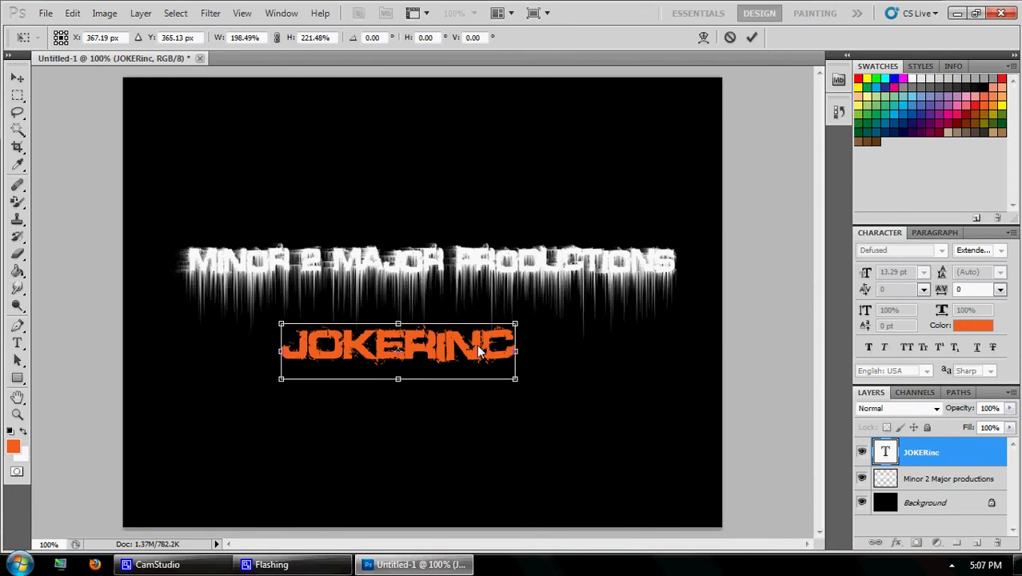
{"action": "key", "text": "Return"}
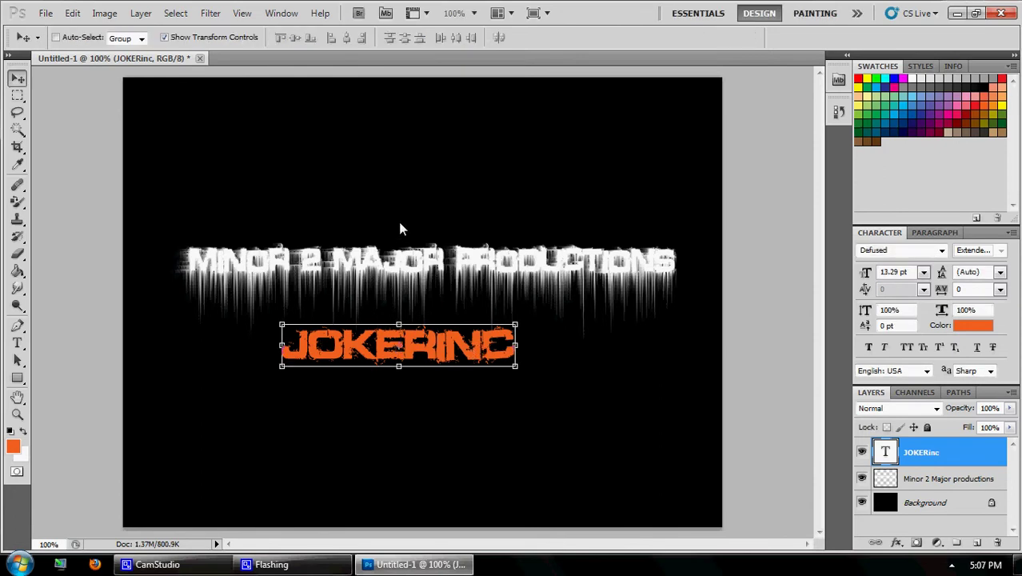
Step: Rotate JOKERINC to about -17.32° and place it just below the title
{"action": "key", "text": "ctrl+t"}
{"action": "left_click_drag", "start_coordinate": [388, 229], "coordinate": [358, 240]}
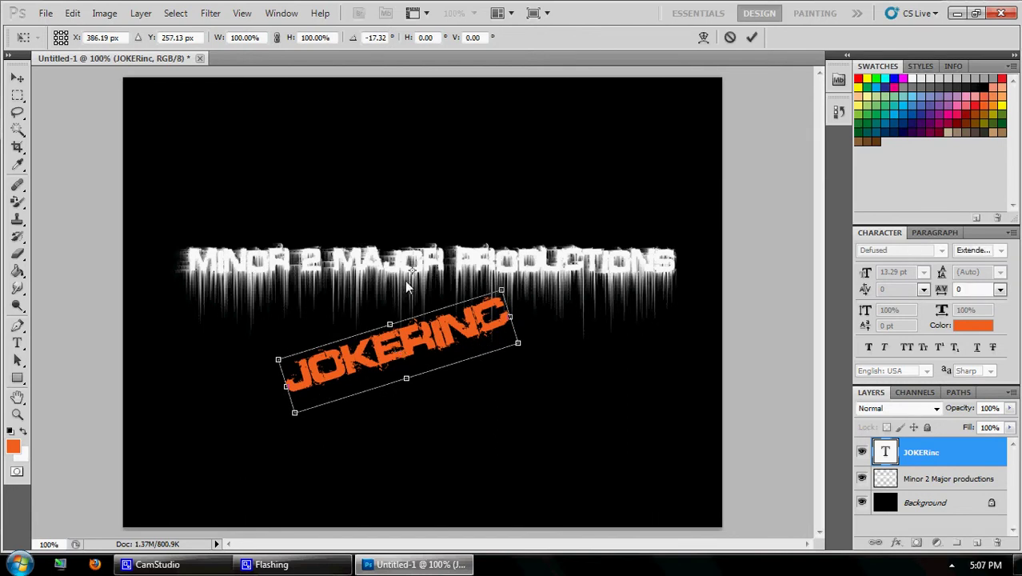
{"action": "left_click_drag", "start_coordinate": [392, 354], "coordinate": [388, 203]}
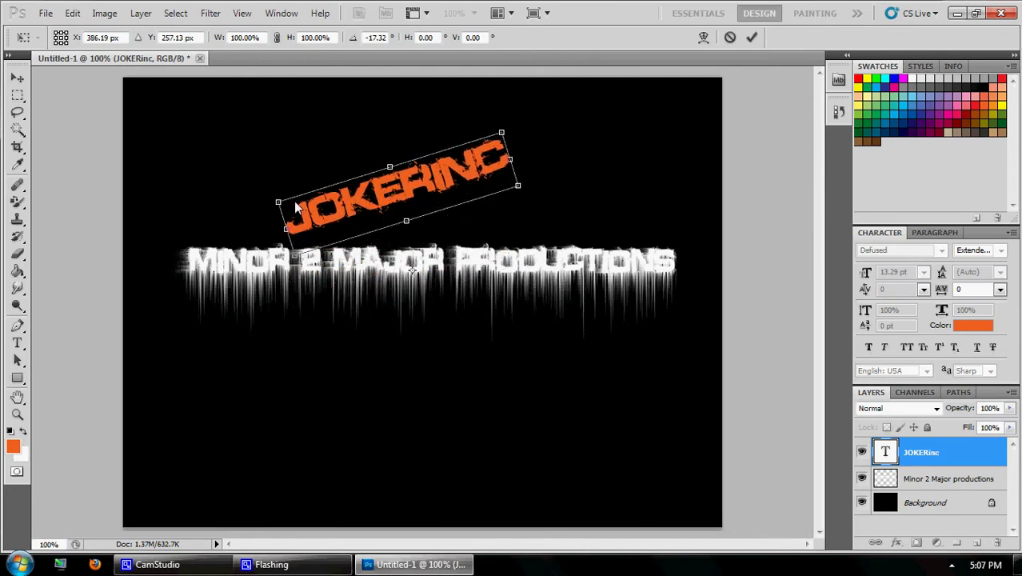
{"action": "left_click", "coordinate": [45, 13]}
{"action": "left_click", "coordinate": [535, 57]}
{"action": "left_click_drag", "start_coordinate": [406, 200], "coordinate": [414, 370]}
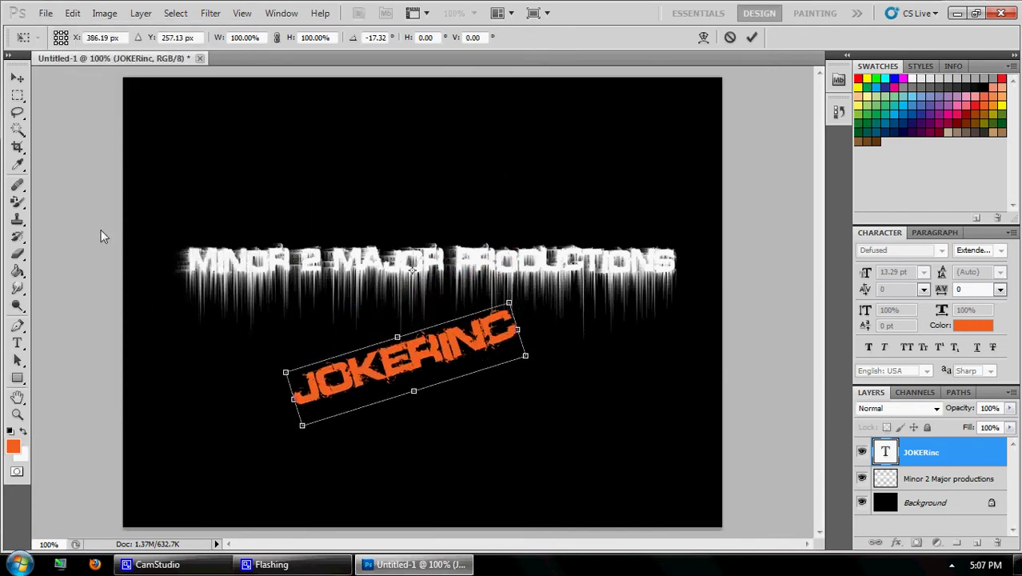
{"action": "left_click", "coordinate": [210, 13]}
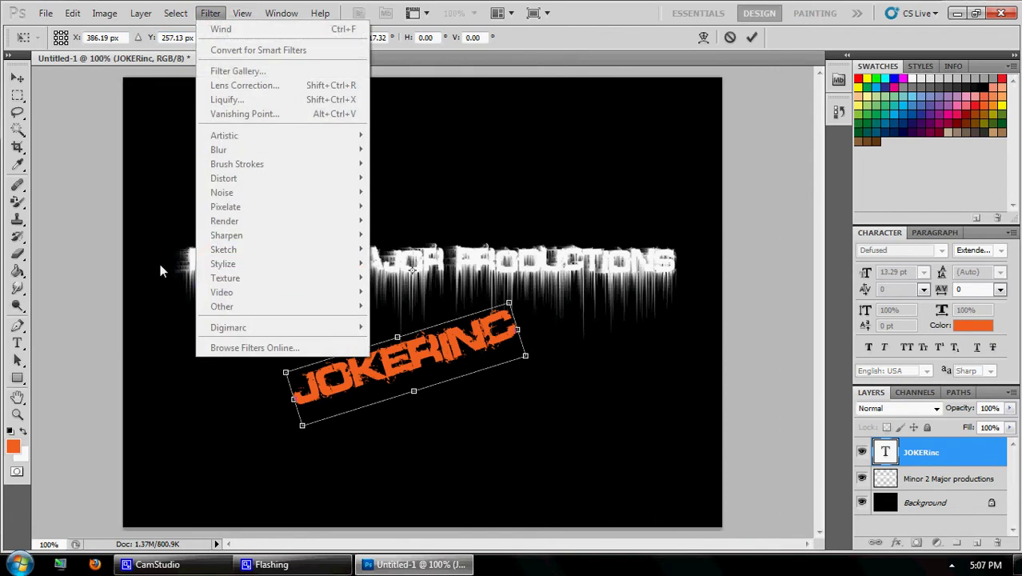
Step: Apply the pending rotation of the JOKERINC text
{"action": "left_click", "coordinate": [123, 250]}
{"action": "left_click", "coordinate": [18, 78]}
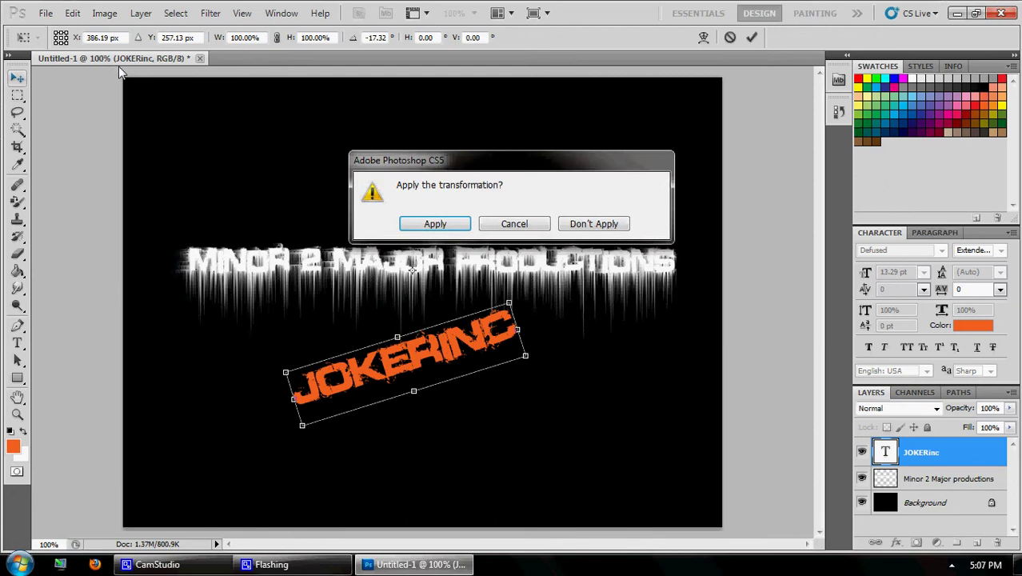
{"action": "left_click", "coordinate": [433, 223]}
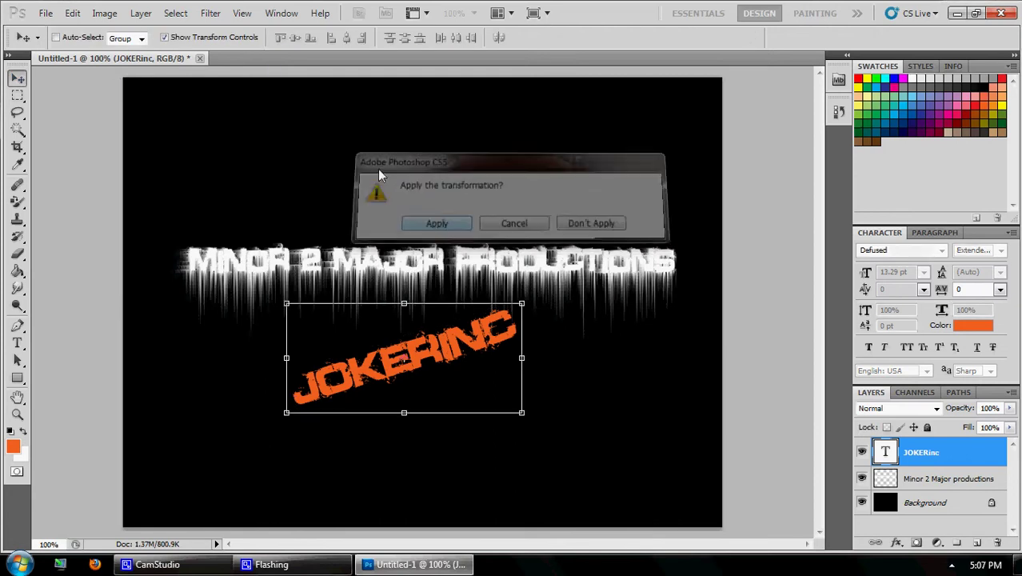
Step: Rasterize JOKERINC and give it the Stained Glass texture filter
{"action": "left_click", "coordinate": [210, 13]}
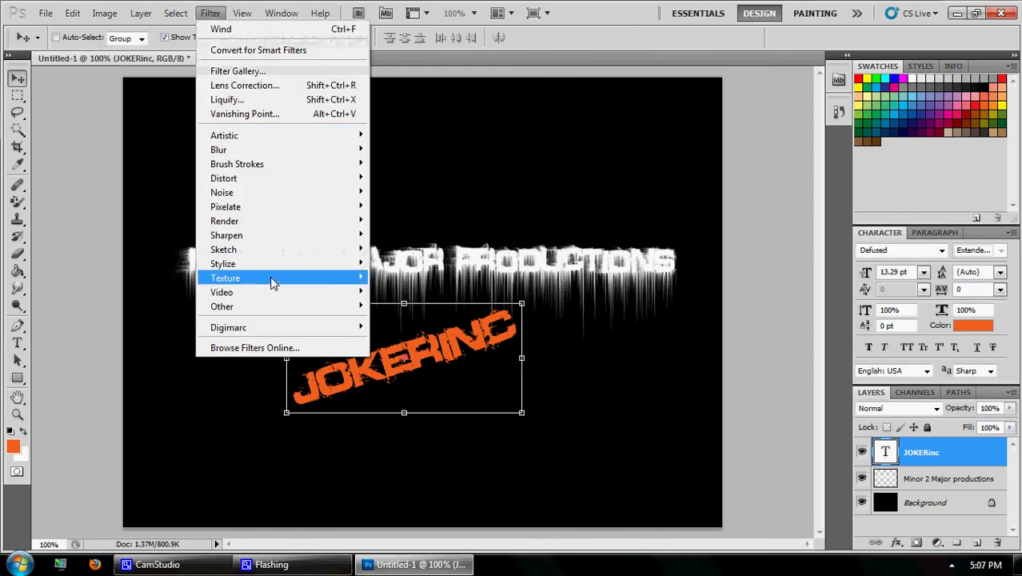
{"action": "mouse_move", "coordinate": [272, 280]}
{"action": "left_click", "coordinate": [397, 312]}
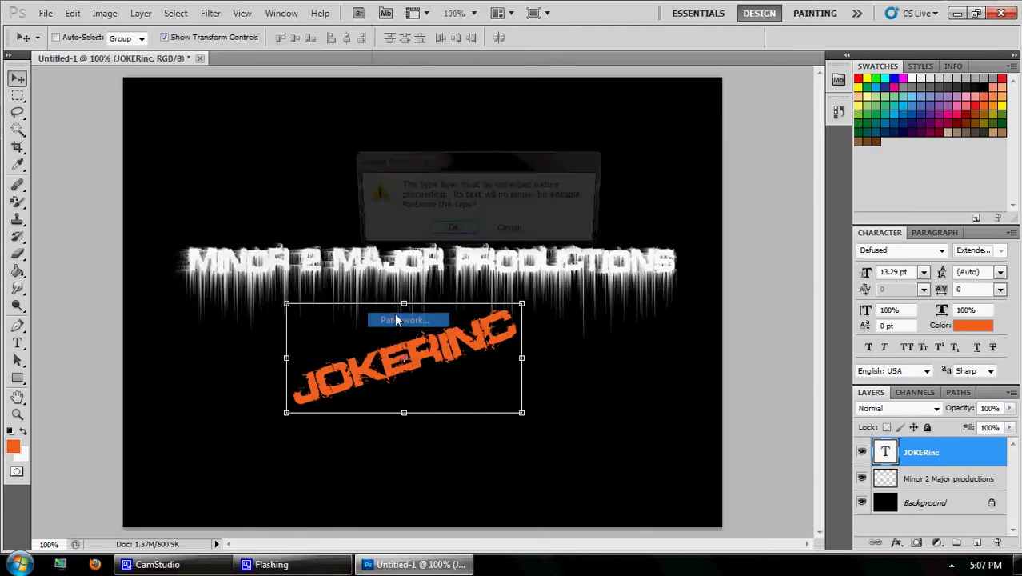
{"action": "left_click", "coordinate": [441, 236]}
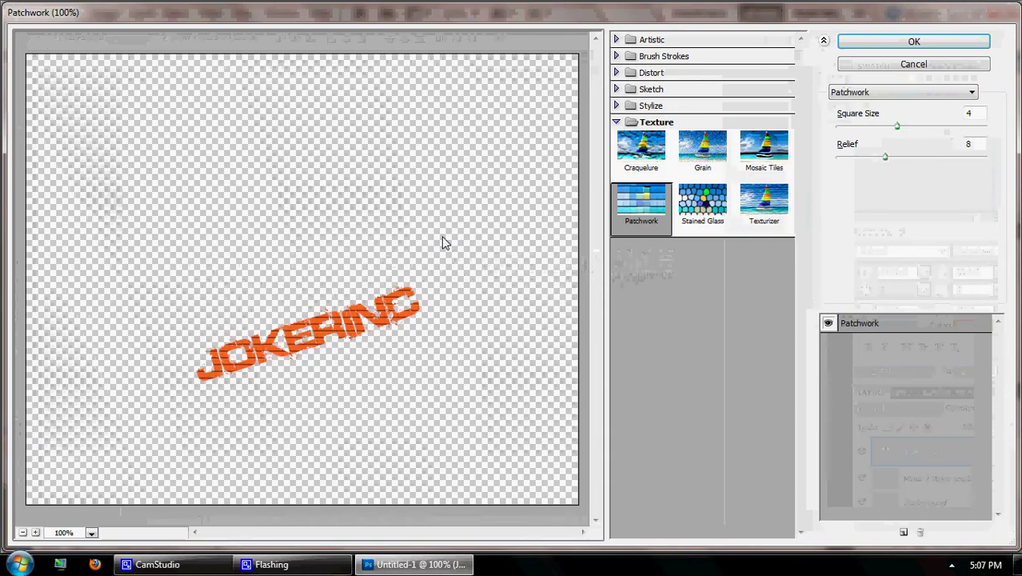
{"action": "left_click", "coordinate": [695, 205]}
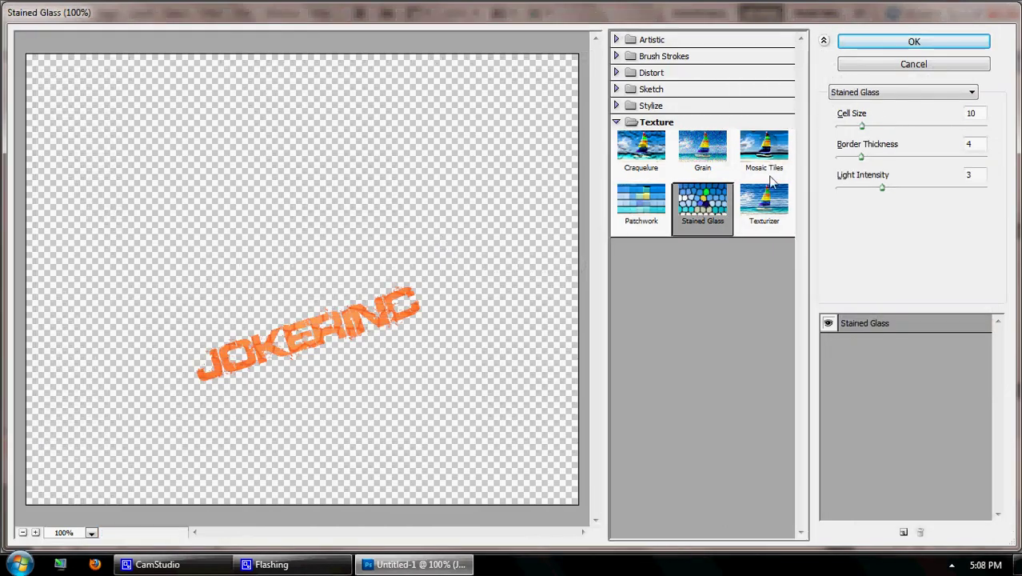
{"action": "left_click", "coordinate": [877, 44]}
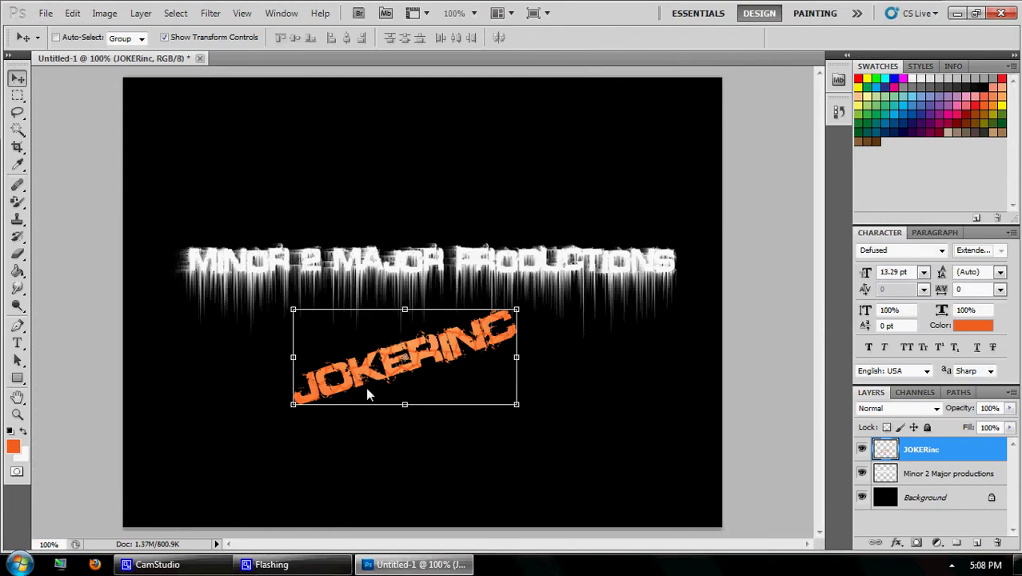
Step: Nudge JOKERINC slightly, then quit Photoshop without saving the document
{"action": "mouse_move", "coordinate": [486, 343]}
{"action": "left_mouse_down"}
{"action": "mouse_move", "coordinate": [467, 364]}
{"action": "mouse_move", "coordinate": [476, 348]}
{"action": "left_mouse_up"}
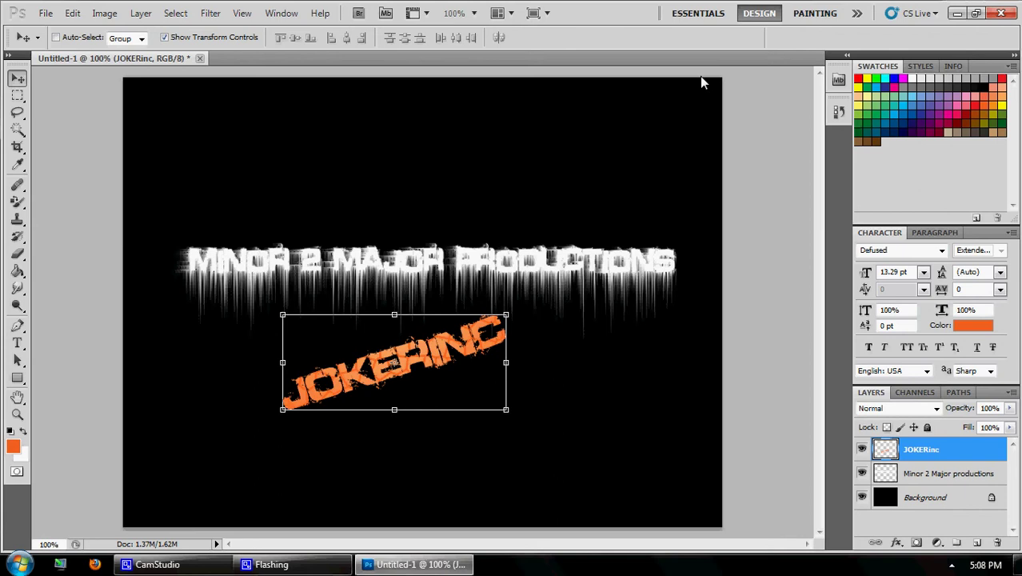
{"action": "left_click", "coordinate": [1001, 13]}
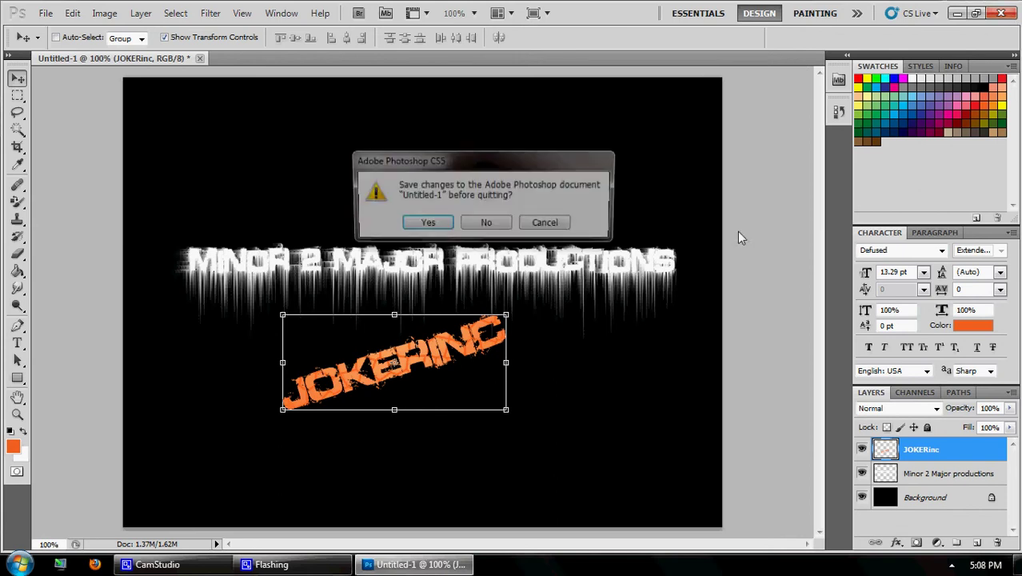
{"action": "left_click", "coordinate": [480, 224]}
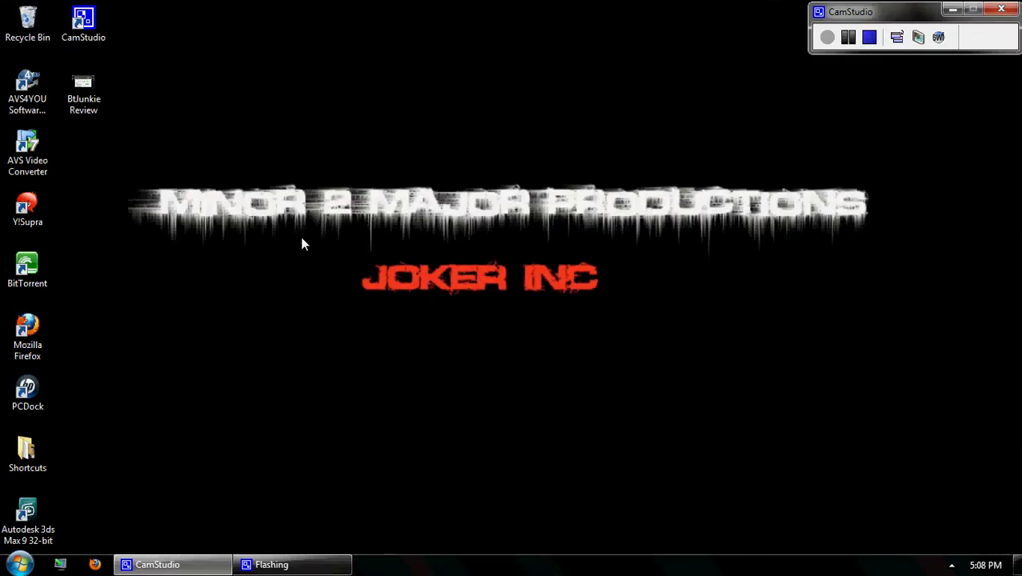
{"action": "left_click_drag", "start_coordinate": [112, 190], "coordinate": [888, 346]}
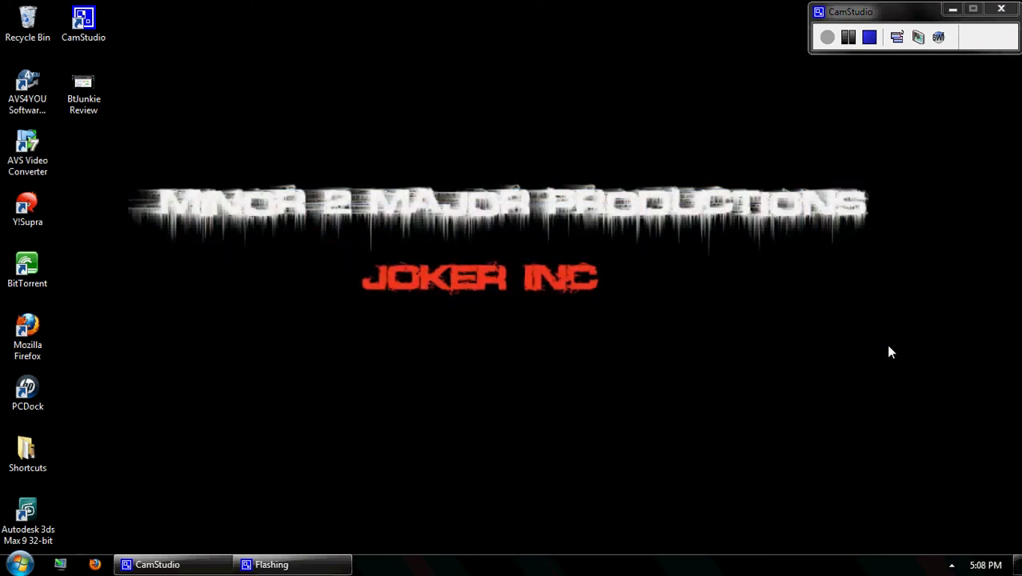